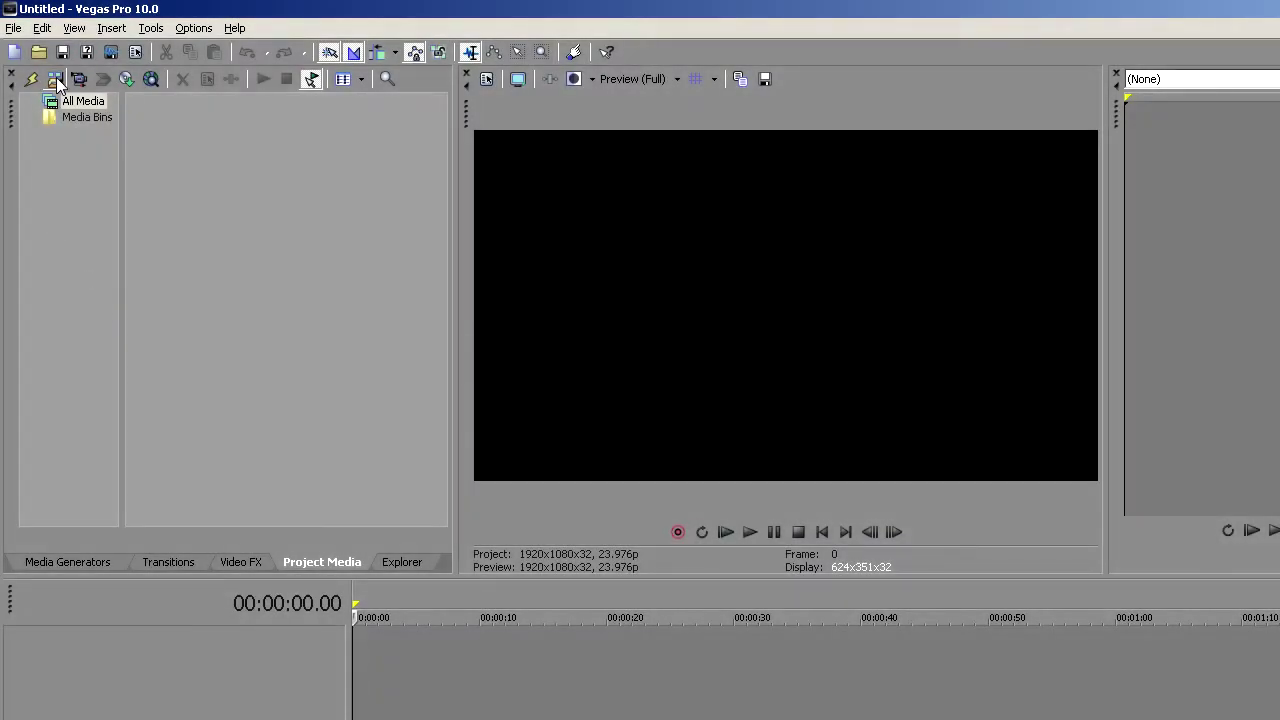
# - Import 9_1_Discuss_XCU.MOV from Film Project > Final's dated folder and place the cursor near 00:00:34
pyautogui.click(56, 77)
pyautogui.click(699, 212)
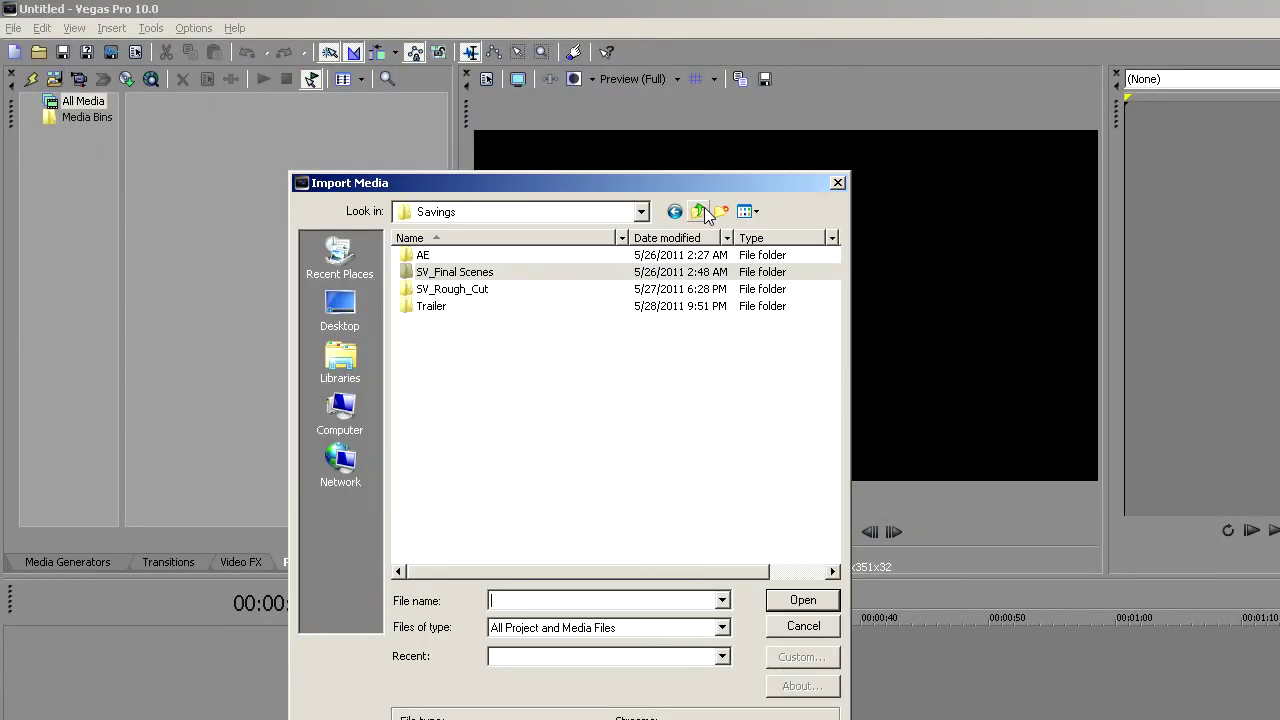
pyautogui.click(699, 212)
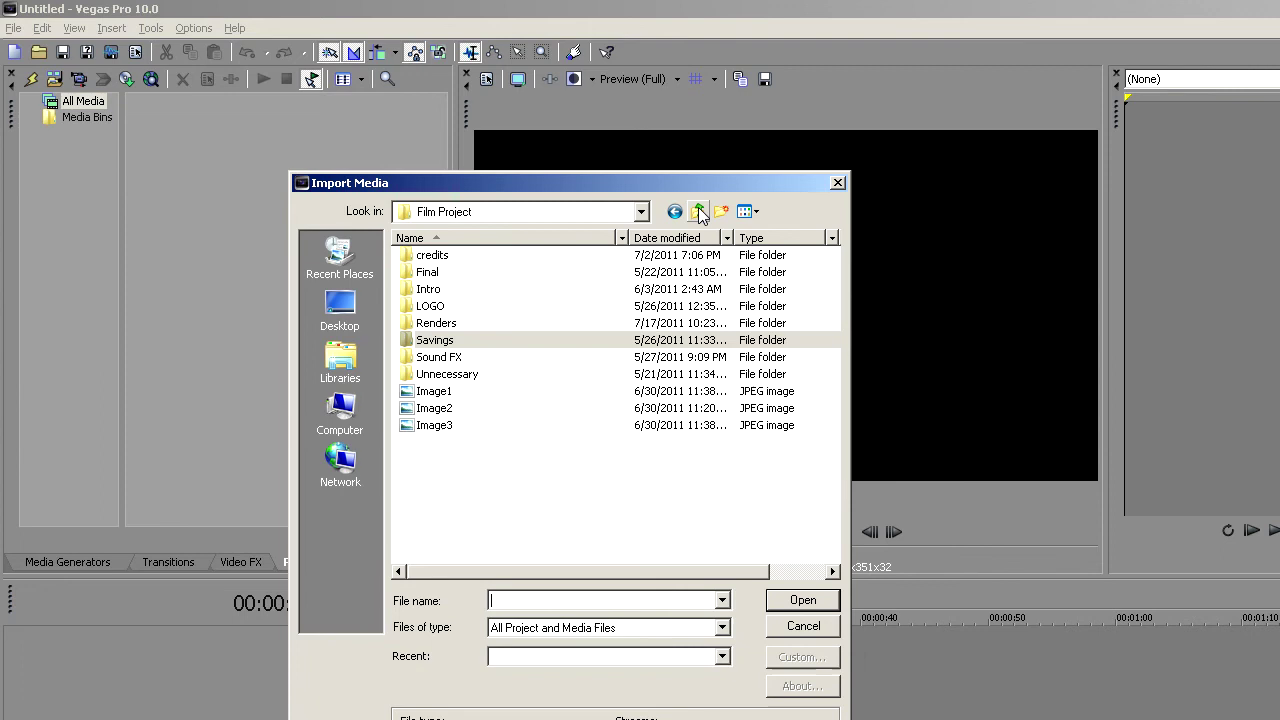
pyautogui.doubleClick(448, 278)
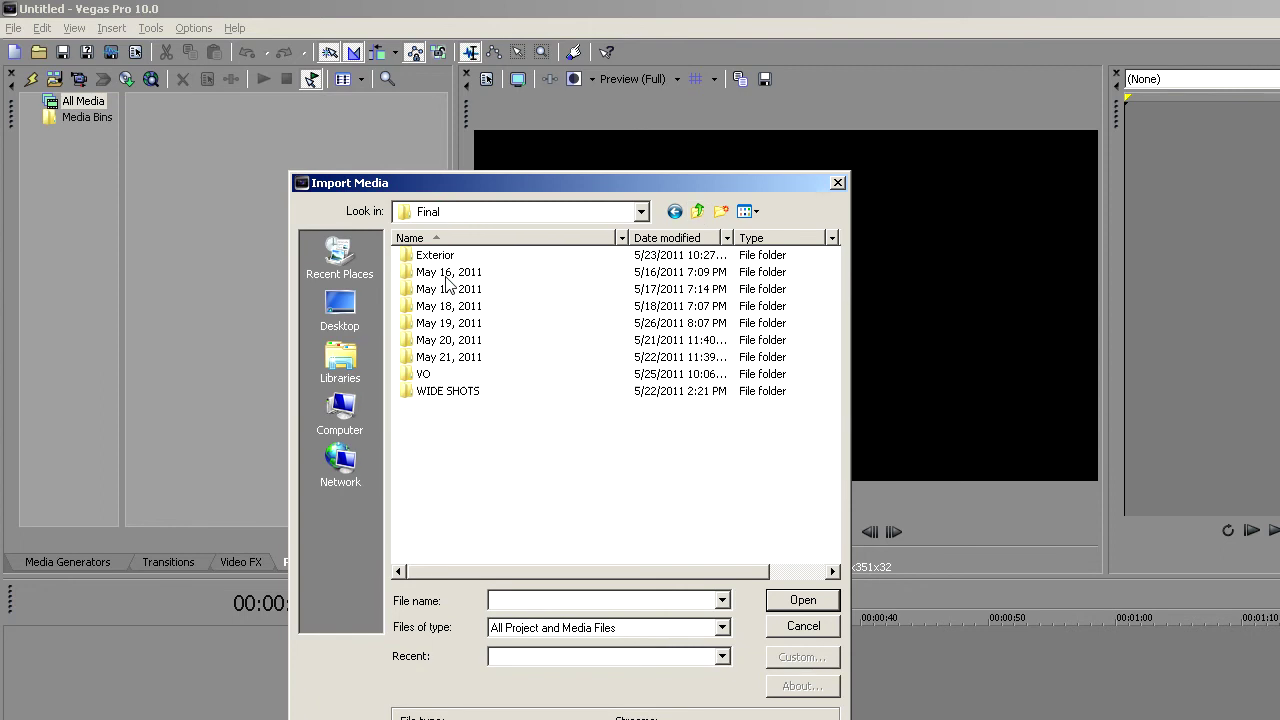
pyautogui.doubleClick(456, 325)
pyautogui.doubleClick(456, 325)
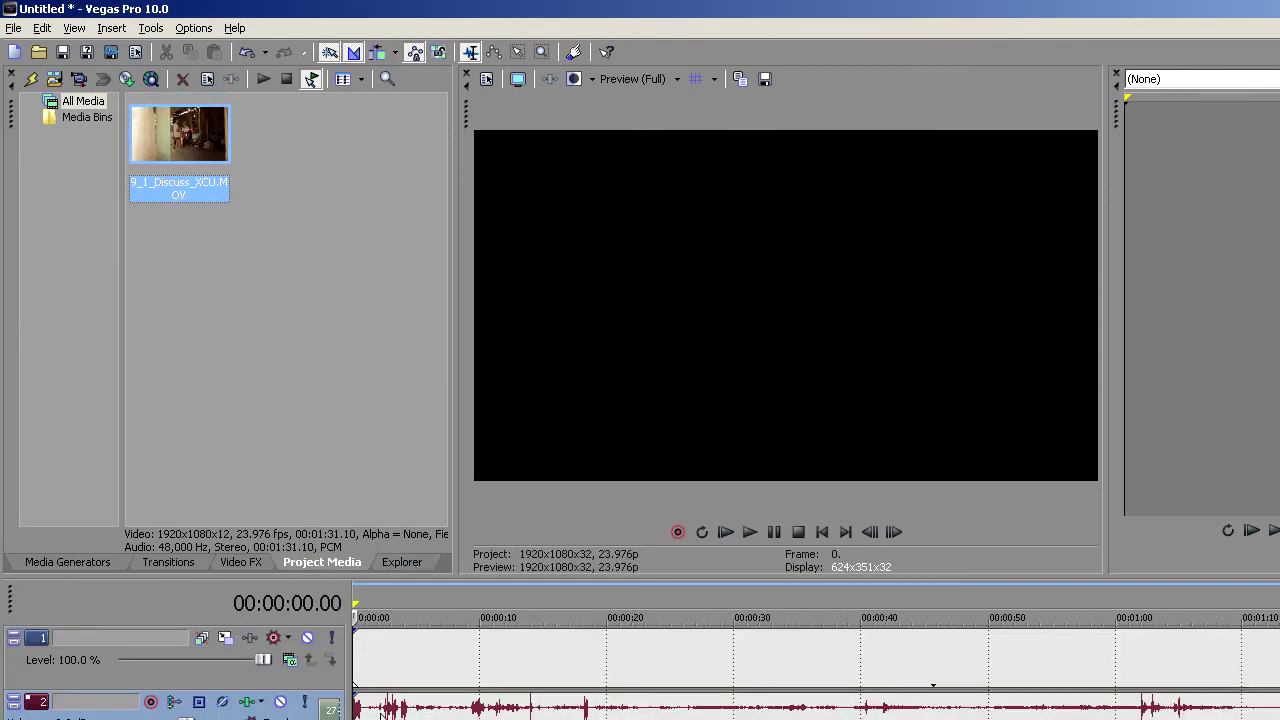
pyautogui.click(789, 676)
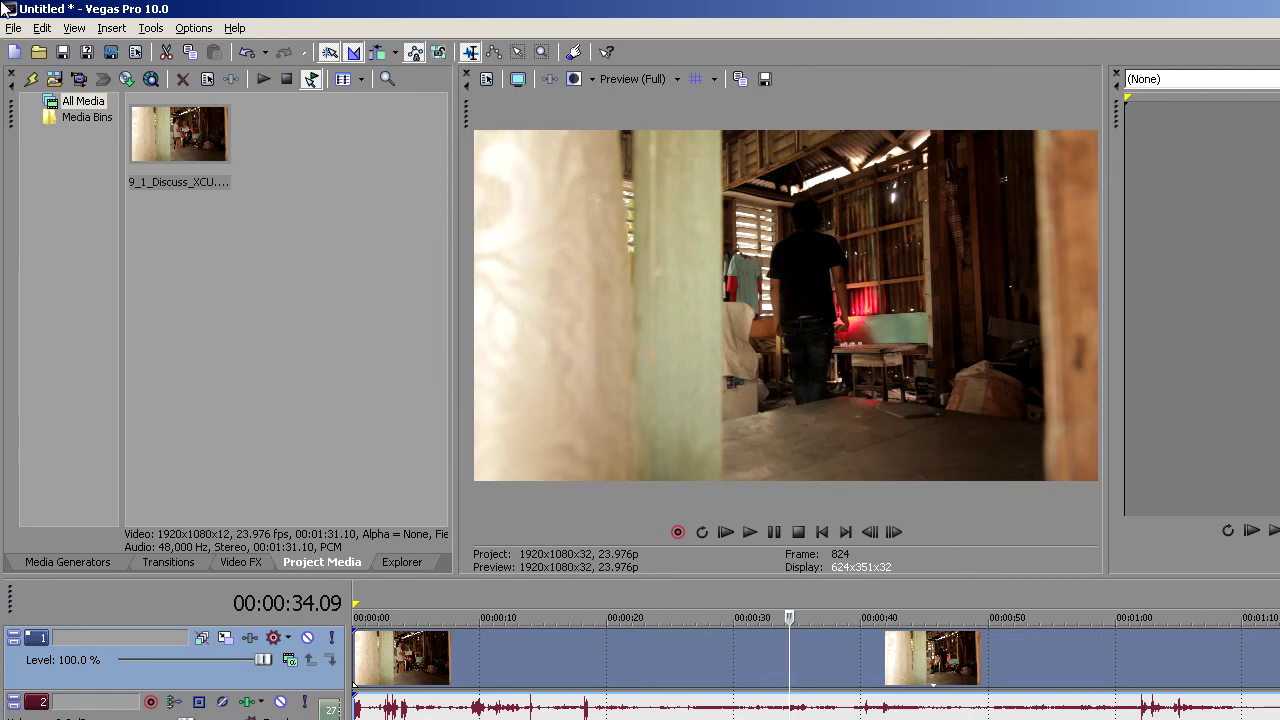
# - Enlarge the timeline and preview, trim the clip, and move it to 00:00:00
pyautogui.moveTo(477, 580); pyautogui.dragTo(495, 523)
pyautogui.moveTo(459, 292); pyautogui.dragTo(326, 285)
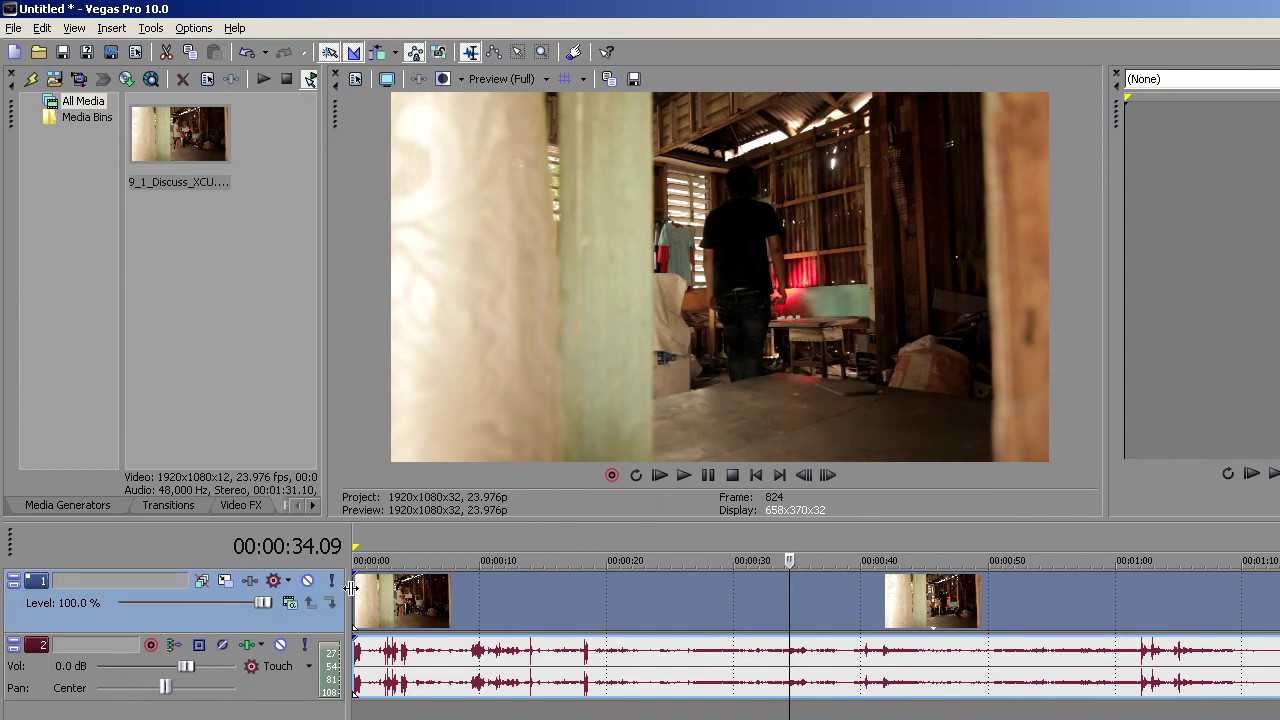
pyautogui.moveTo(352, 592); pyautogui.dragTo(922, 605)
pyautogui.moveTo(1086, 598); pyautogui.dragTo(350, 605)
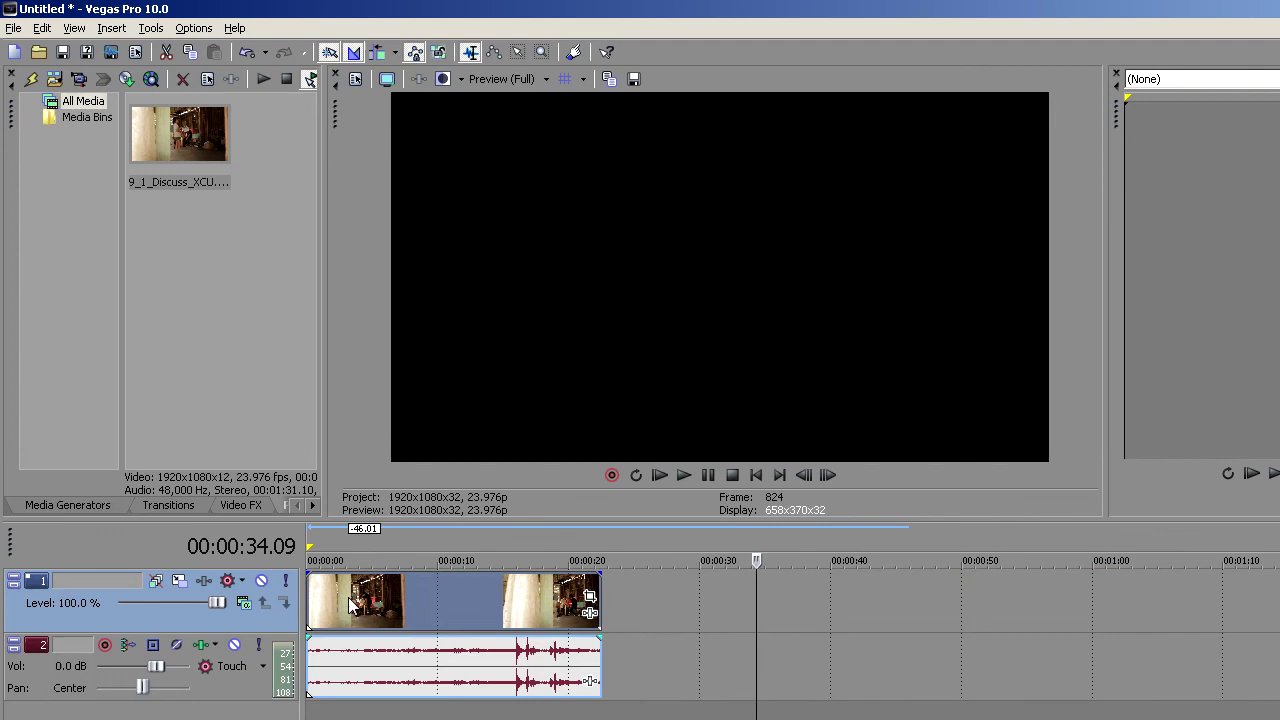
# - Set the loop region to the clip's length and open Render As
pyautogui.click(348, 605)
pyautogui.doubleClick(350, 605)
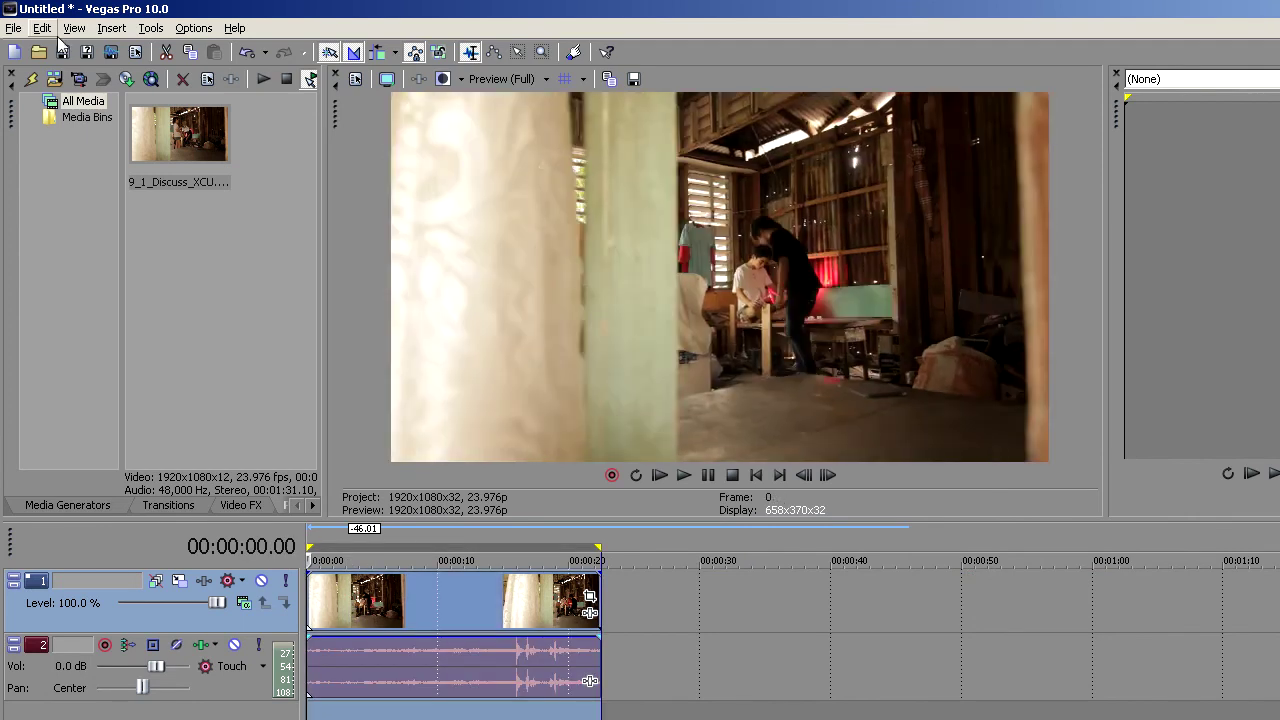
pyautogui.click(111, 53)
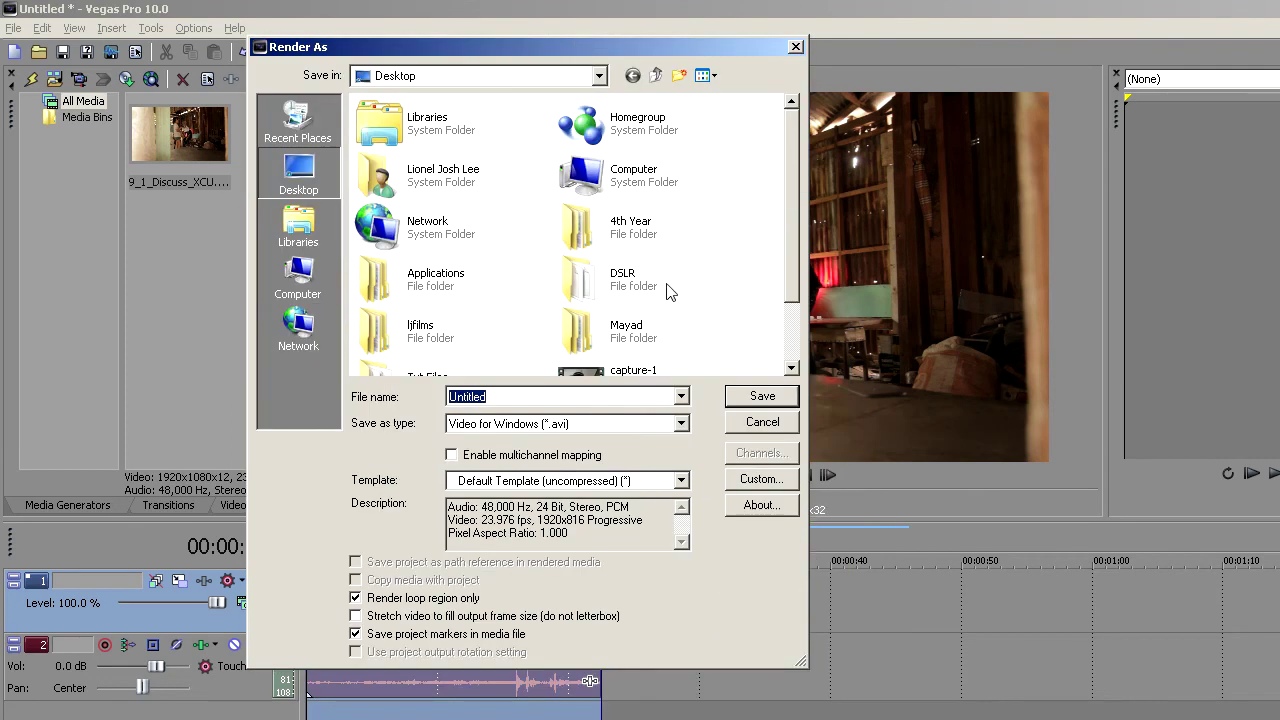
# - Open the Save as type dropdown in the Render As dialog
pyautogui.click(598, 424)
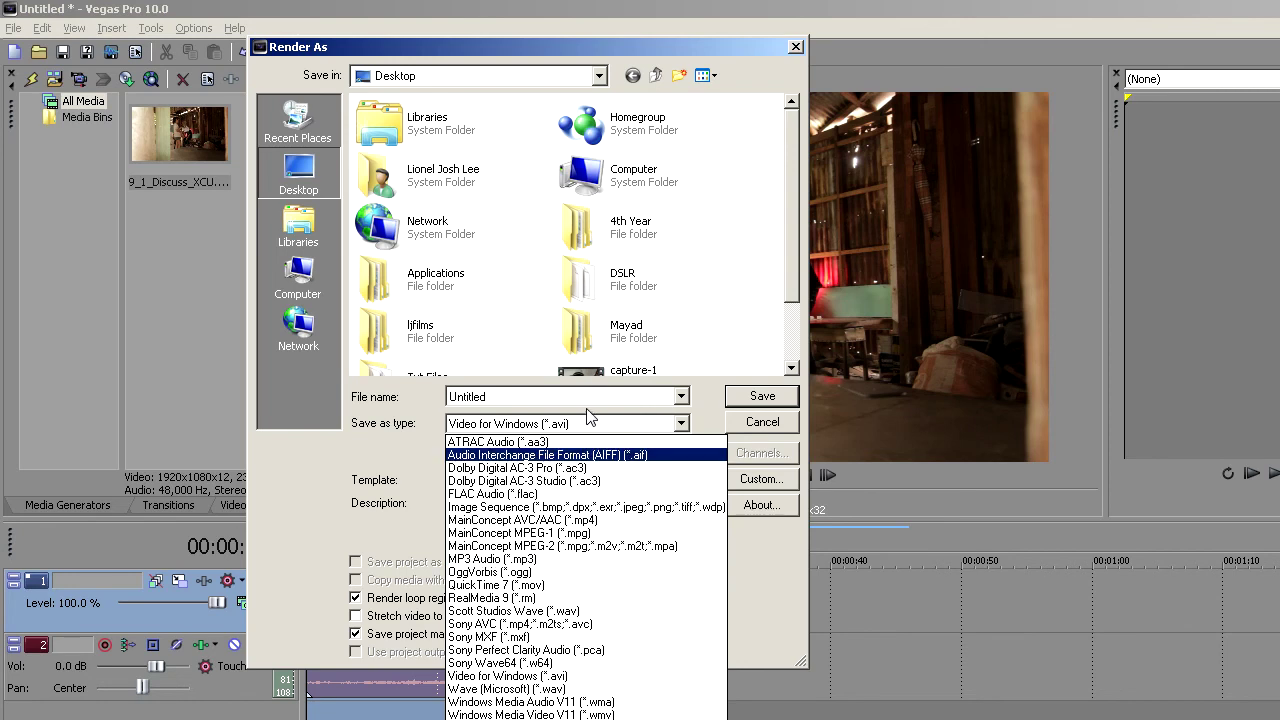
# - Set Save as type to MainConcept MPEG-2 (*.mpg) and open the Template list
pyautogui.click(631, 546)
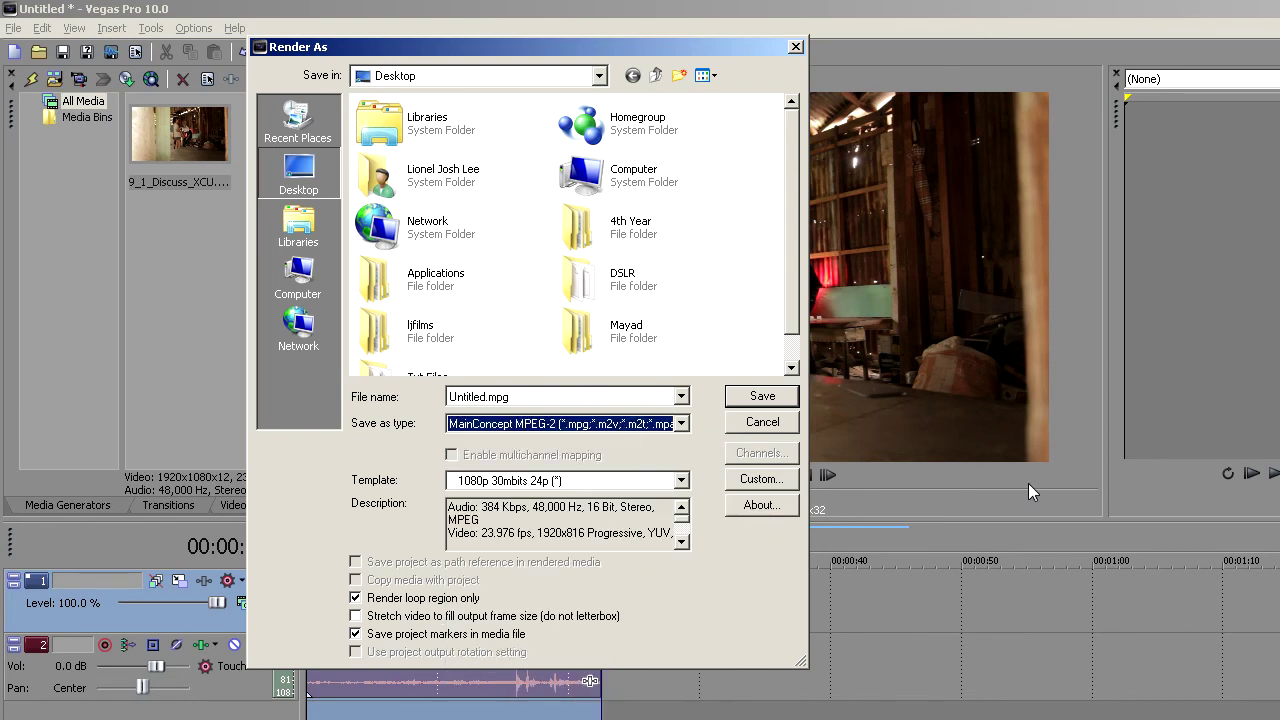
pyautogui.click(652, 426)
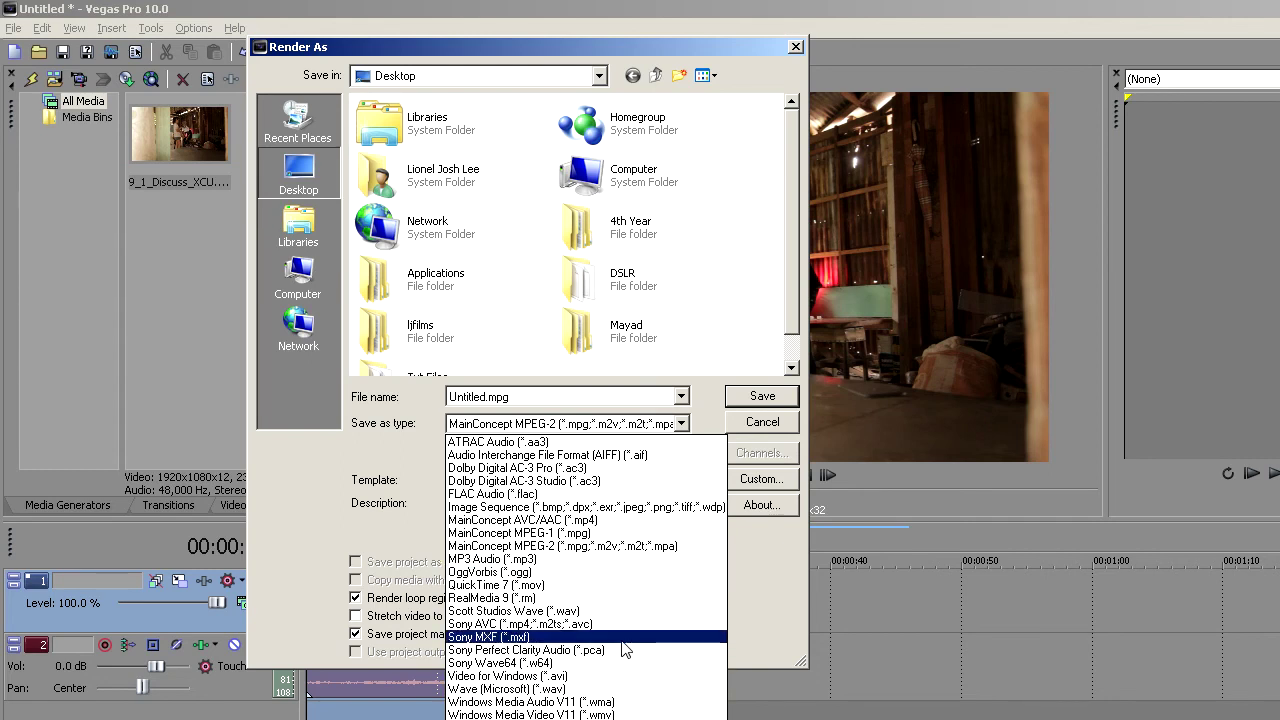
pyautogui.click(562, 548)
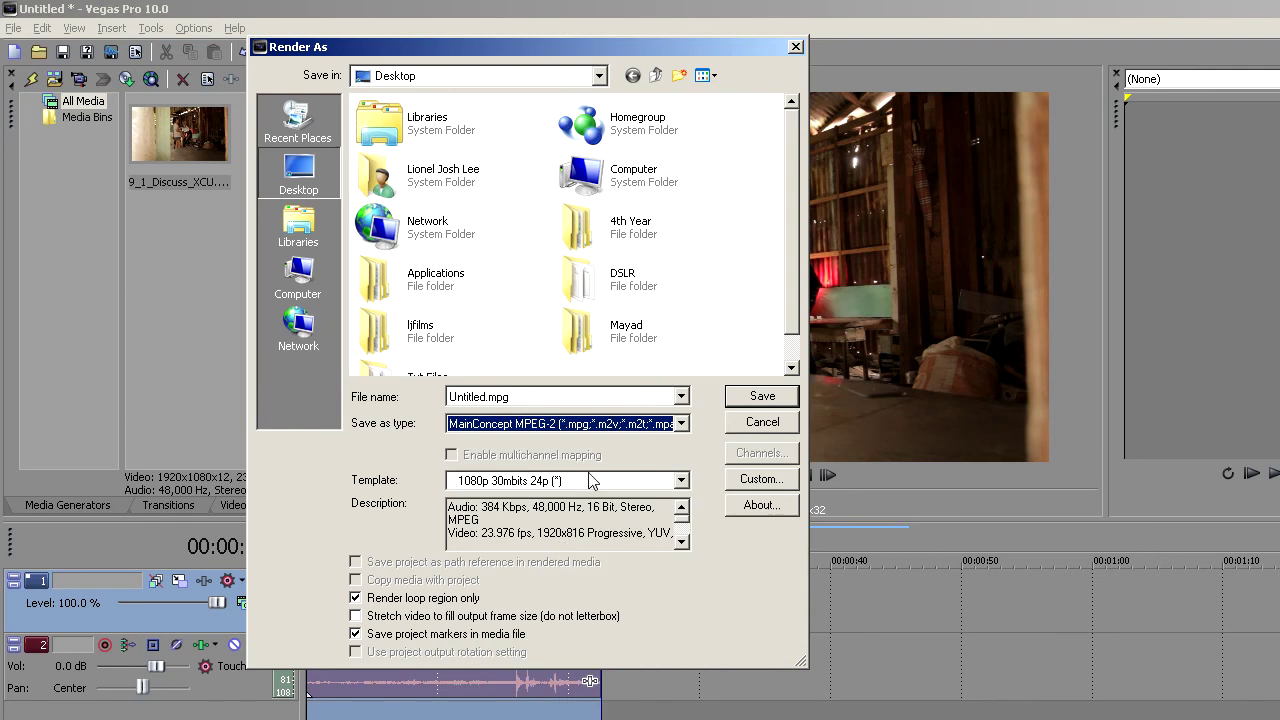
pyautogui.click(642, 484)
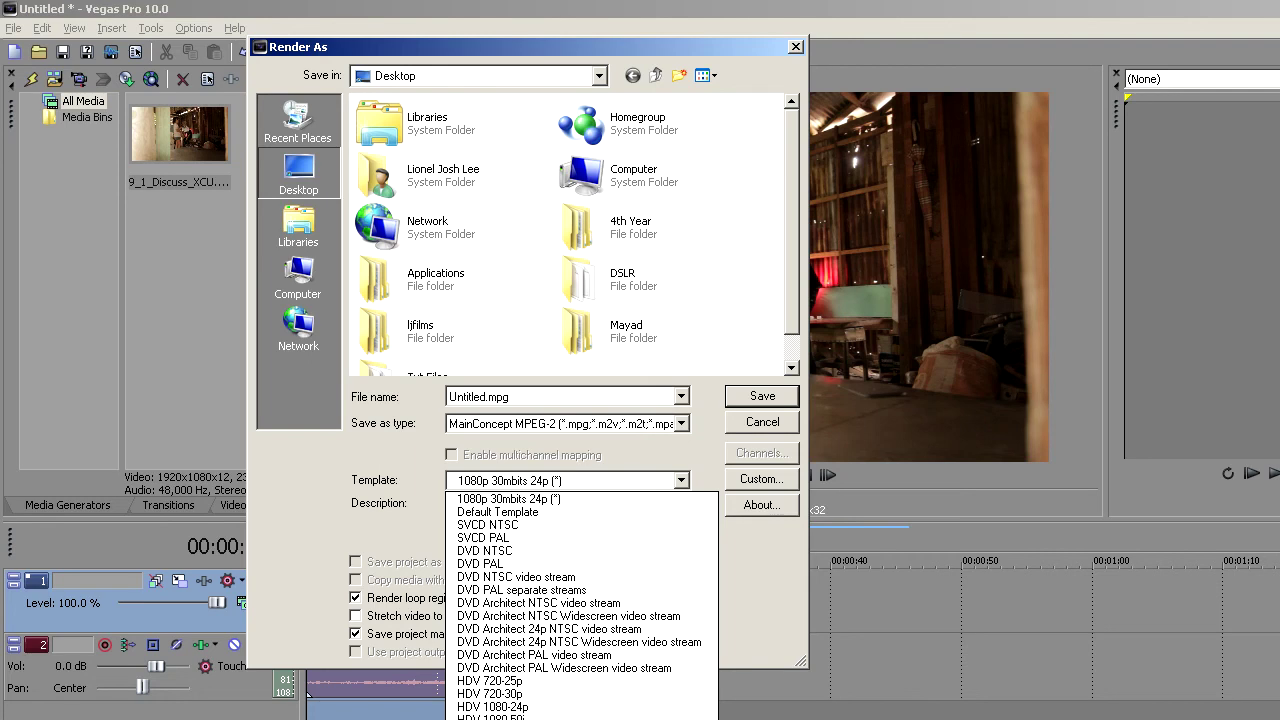
# - Choose the Blu-ray 1920x1080-24p, 25 Mbps video stream template and open its Custom settings
pyautogui.click(480, 48)
pyautogui.moveTo(283, 50); pyautogui.dragTo(37, 16)
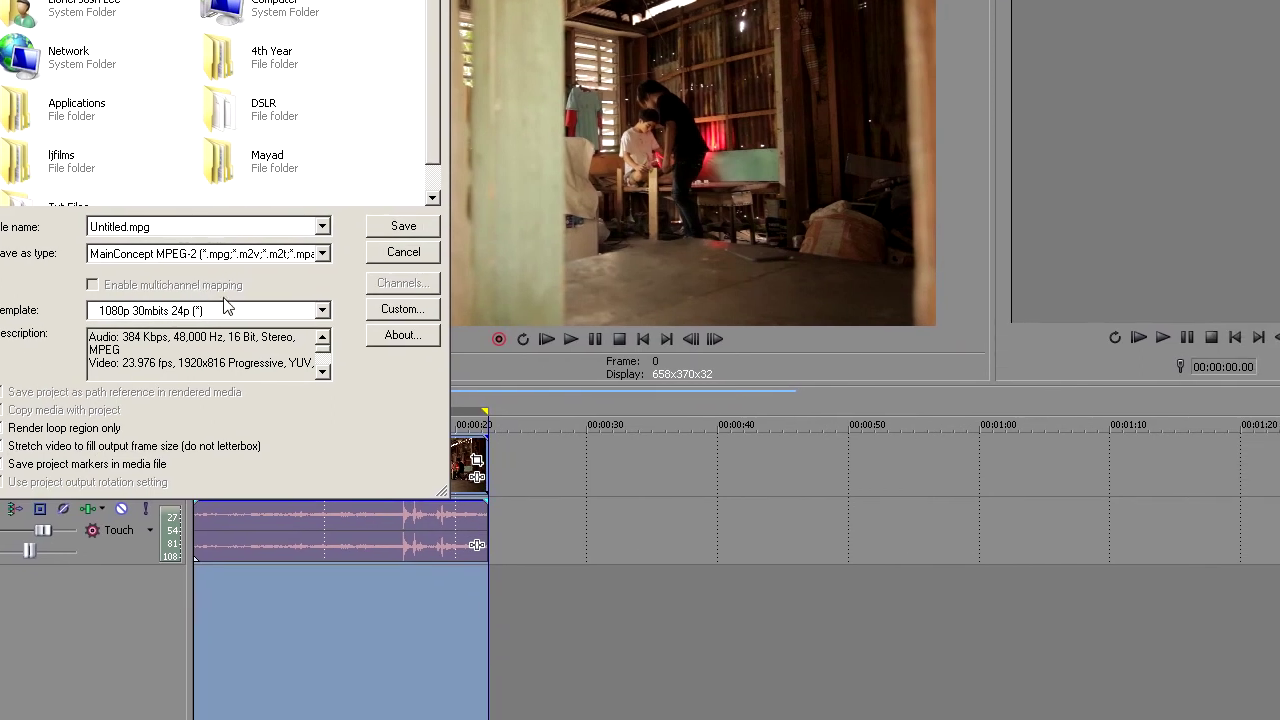
pyautogui.click(226, 308)
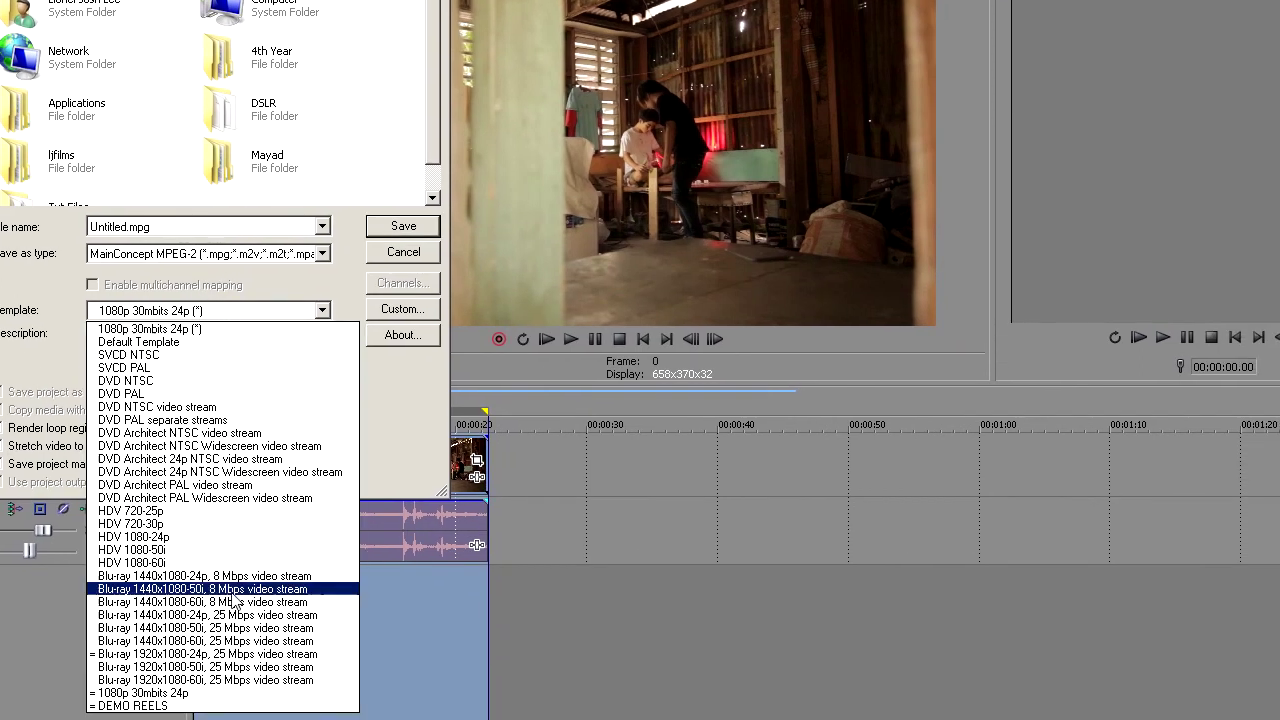
pyautogui.click(120, 653)
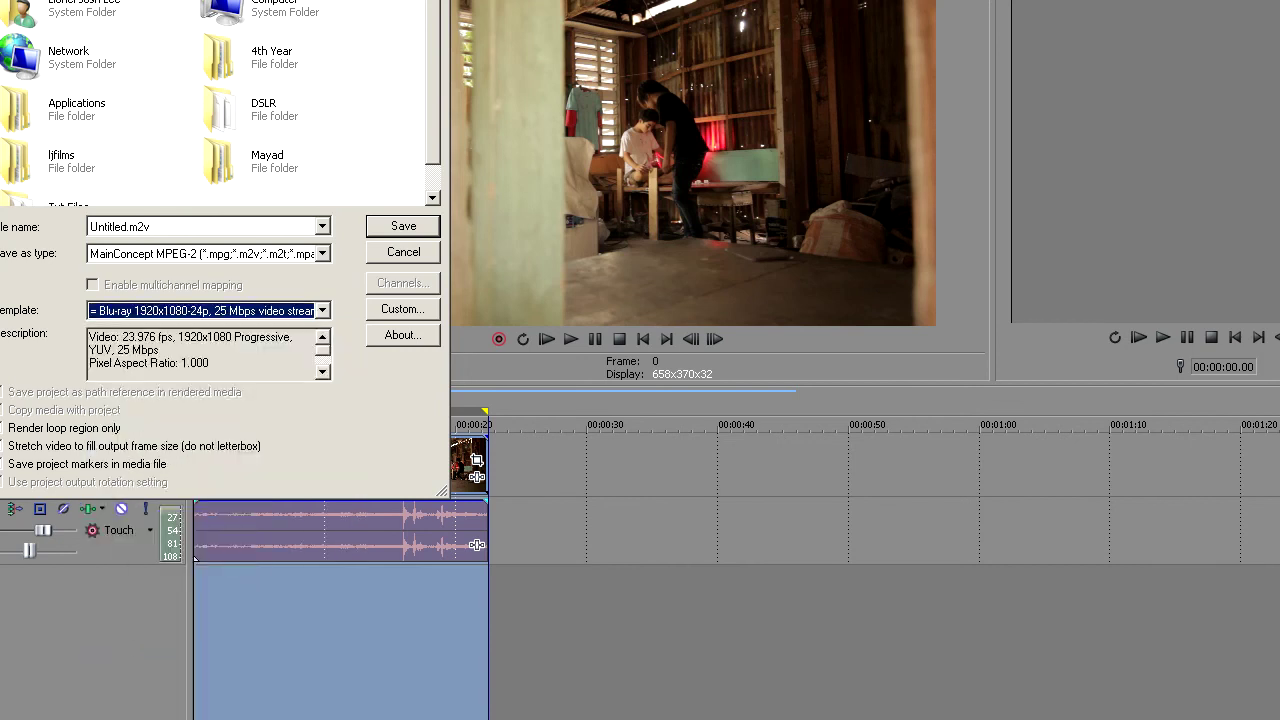
pyautogui.click(402, 313)
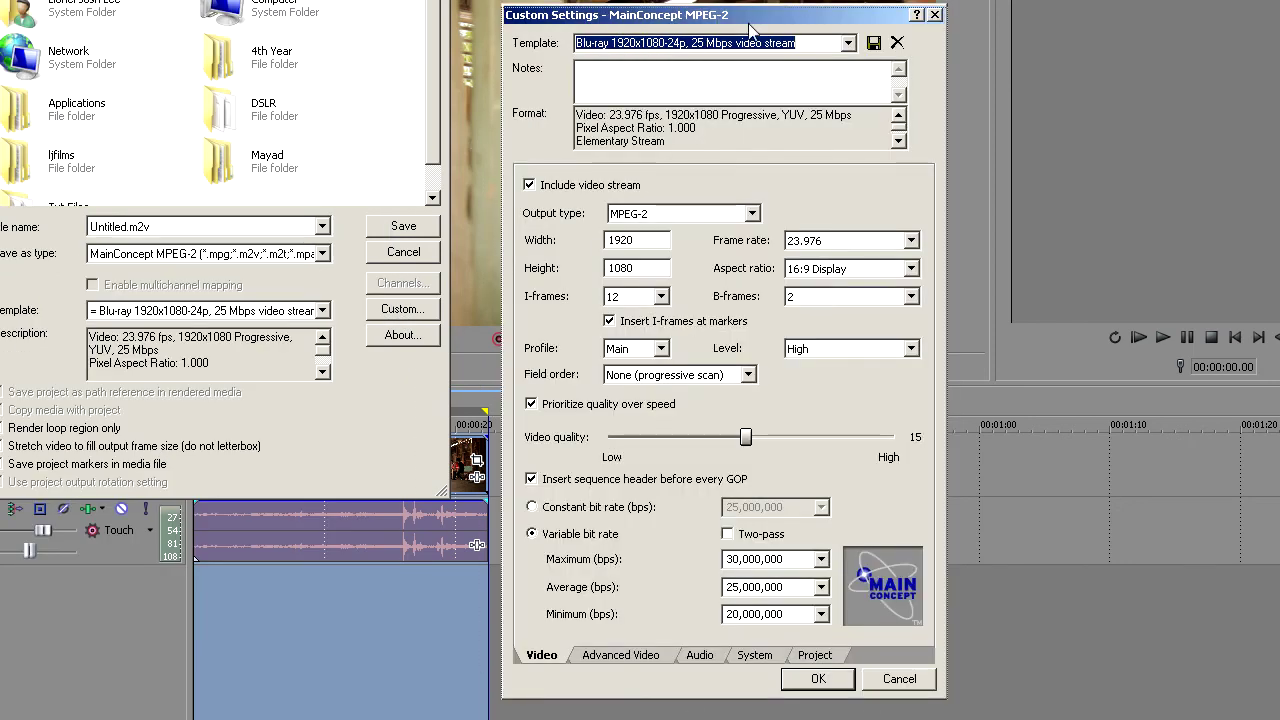
# - Keep MPEG-2 output, 23.976 frame rate and 16:9 display aspect ratio on the Video tab
pyautogui.moveTo(749, 26); pyautogui.dragTo(745, 38)
pyautogui.click(677, 230)
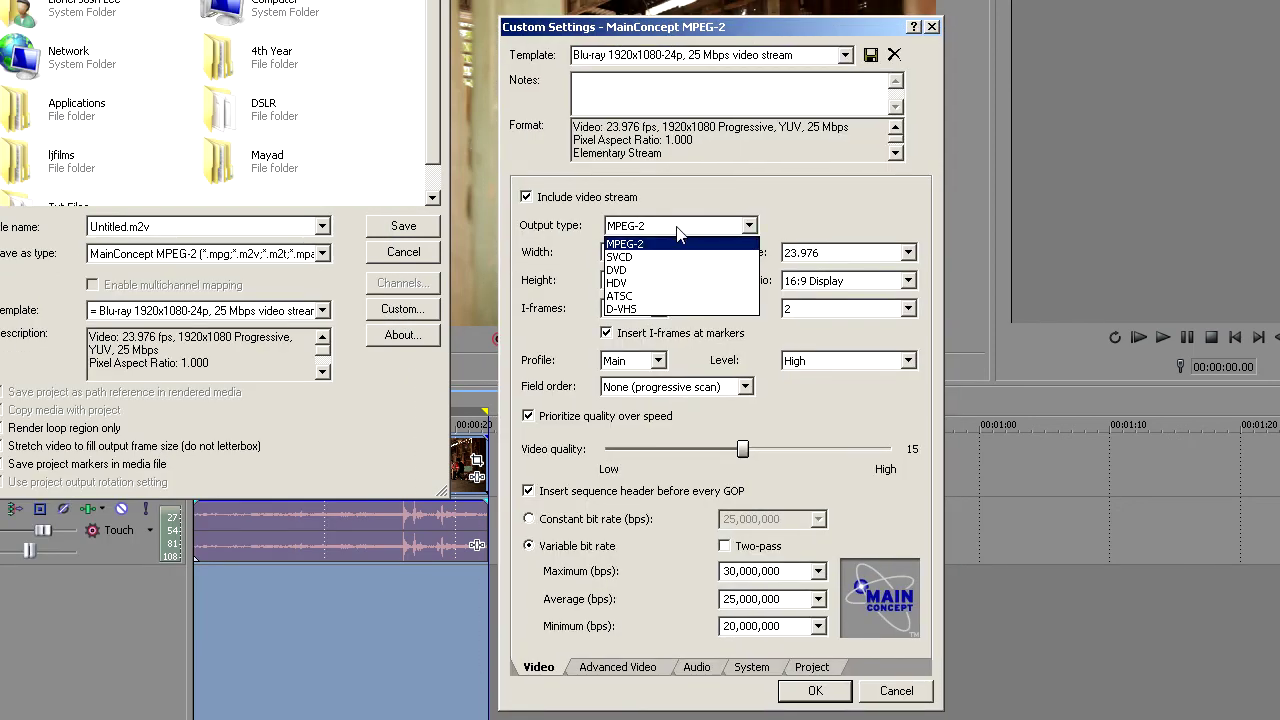
pyautogui.click(677, 230)
pyautogui.click(677, 230)
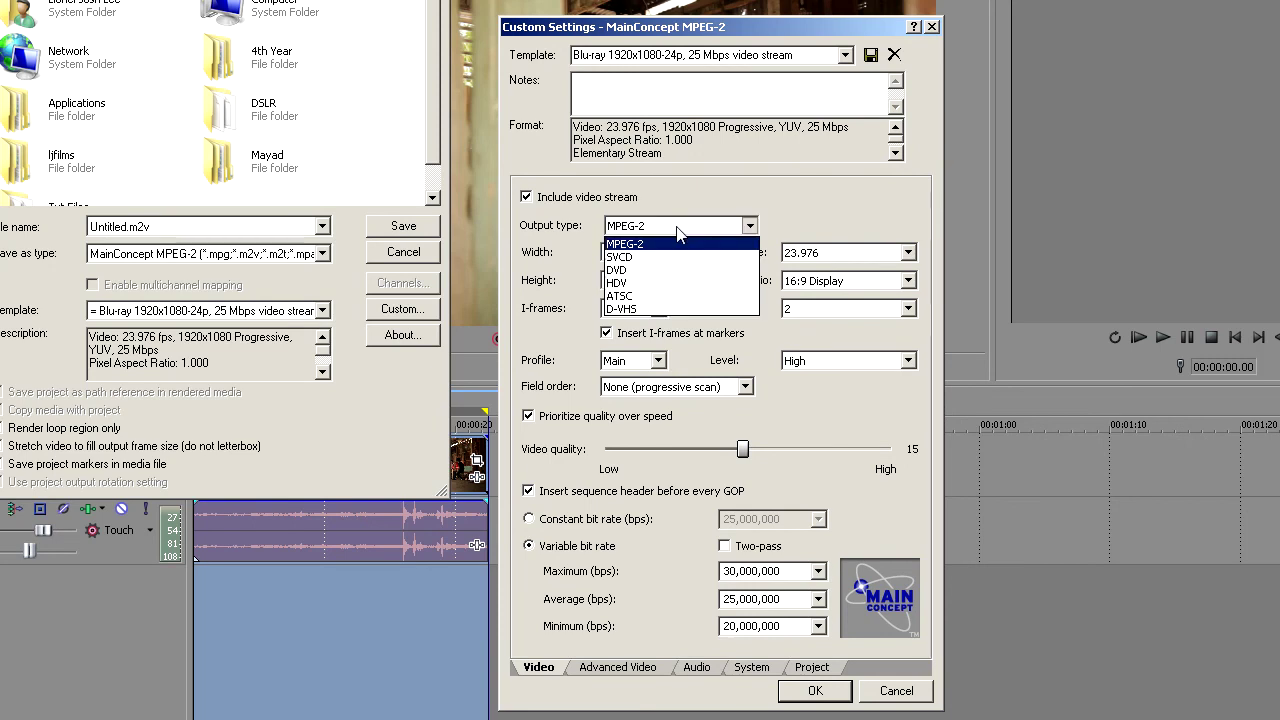
pyautogui.click(677, 230)
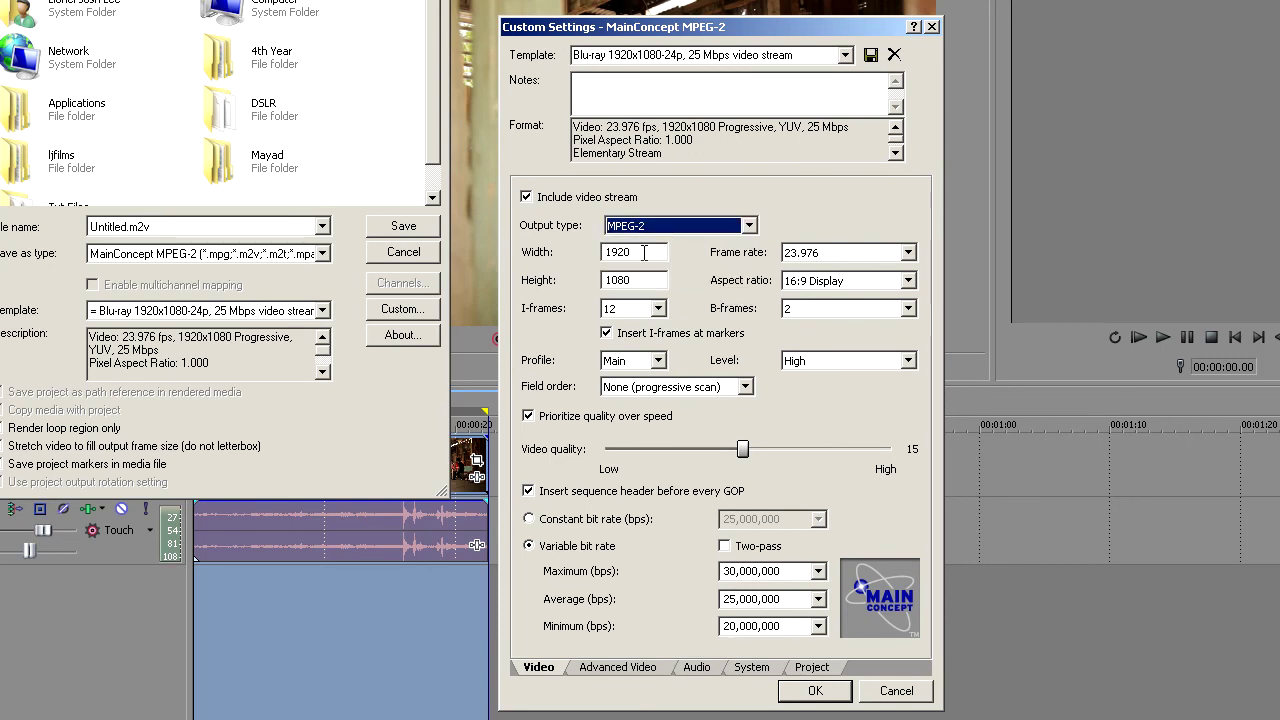
pyautogui.press('Tab')
pyautogui.press('Tab')
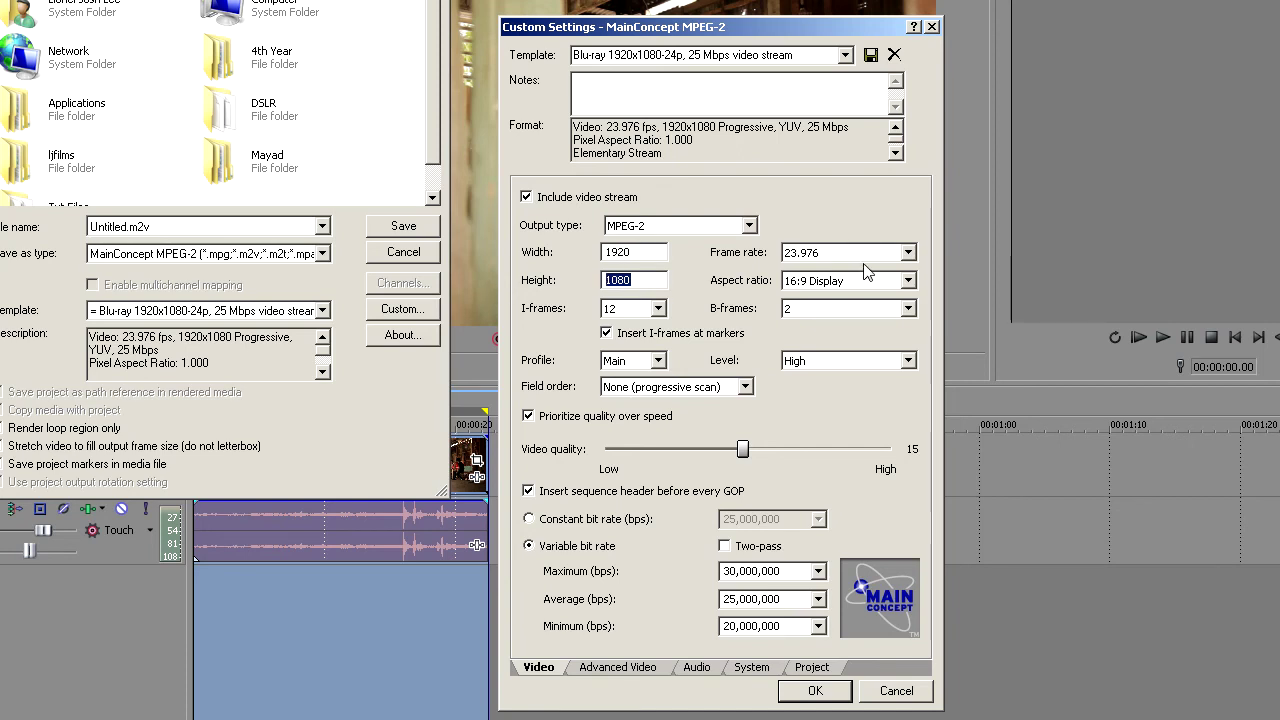
pyautogui.click(861, 252)
pyautogui.click(861, 254)
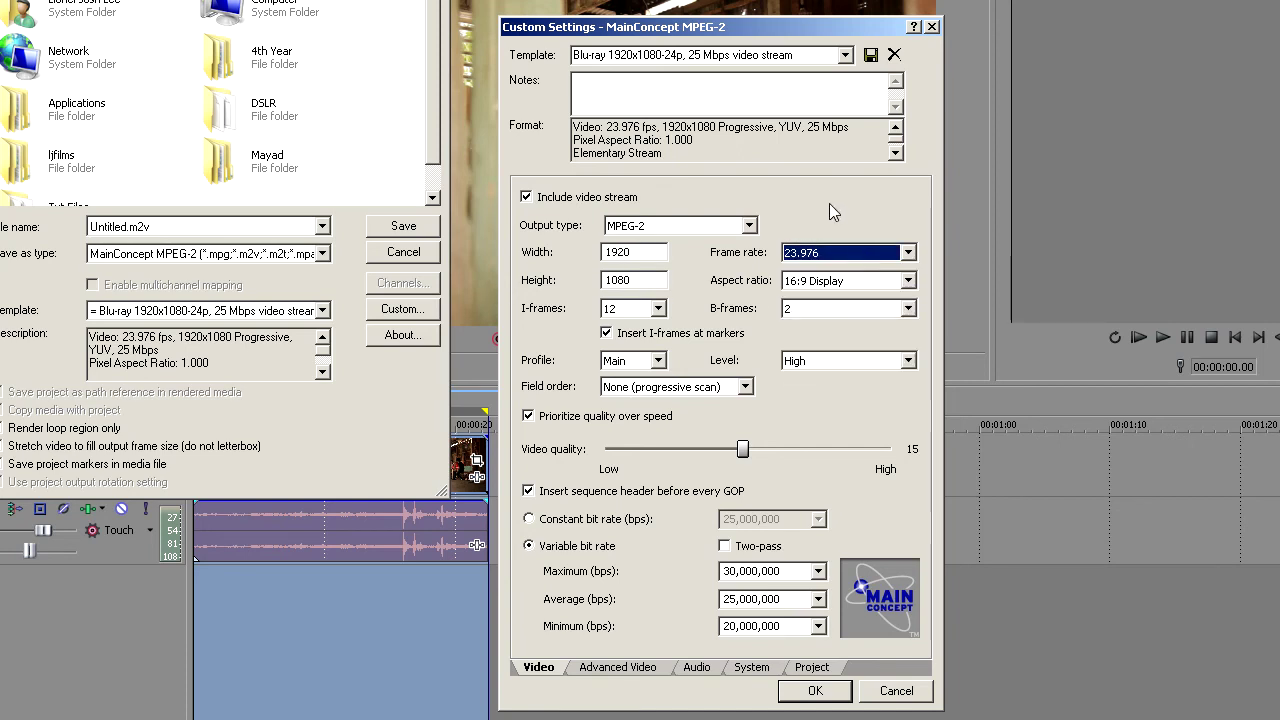
pyautogui.click(842, 283)
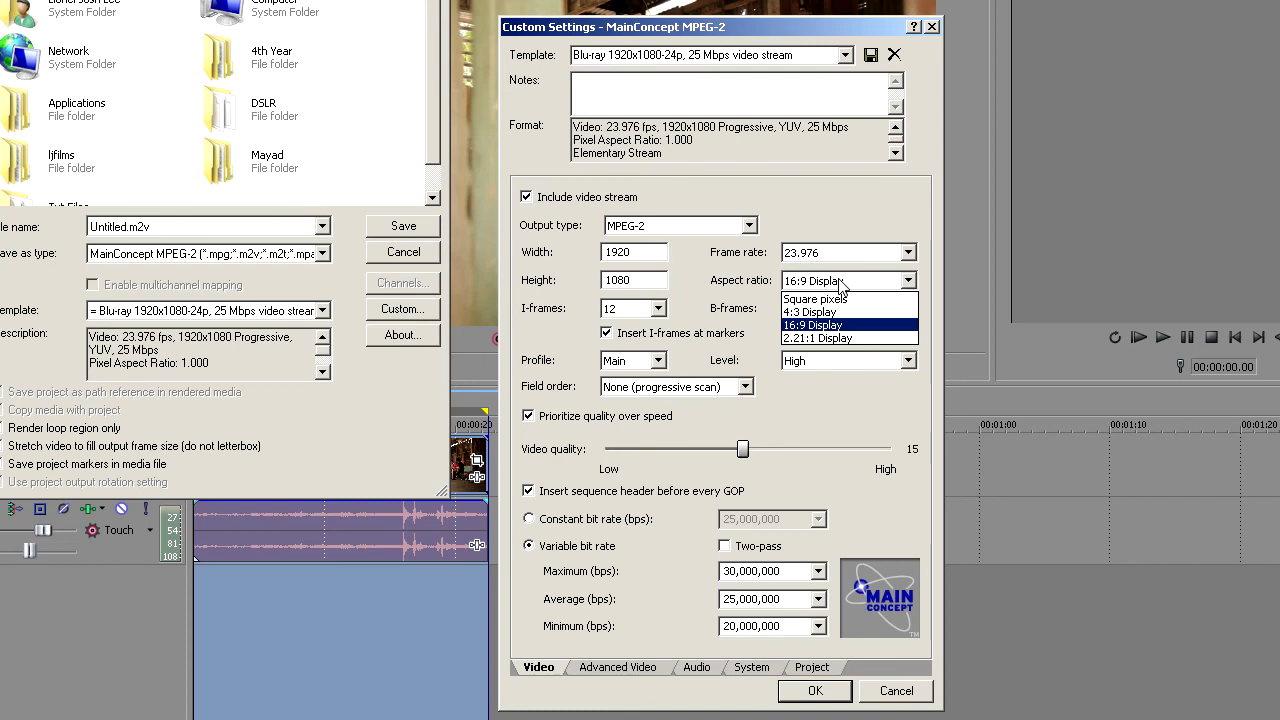
pyautogui.click(842, 285)
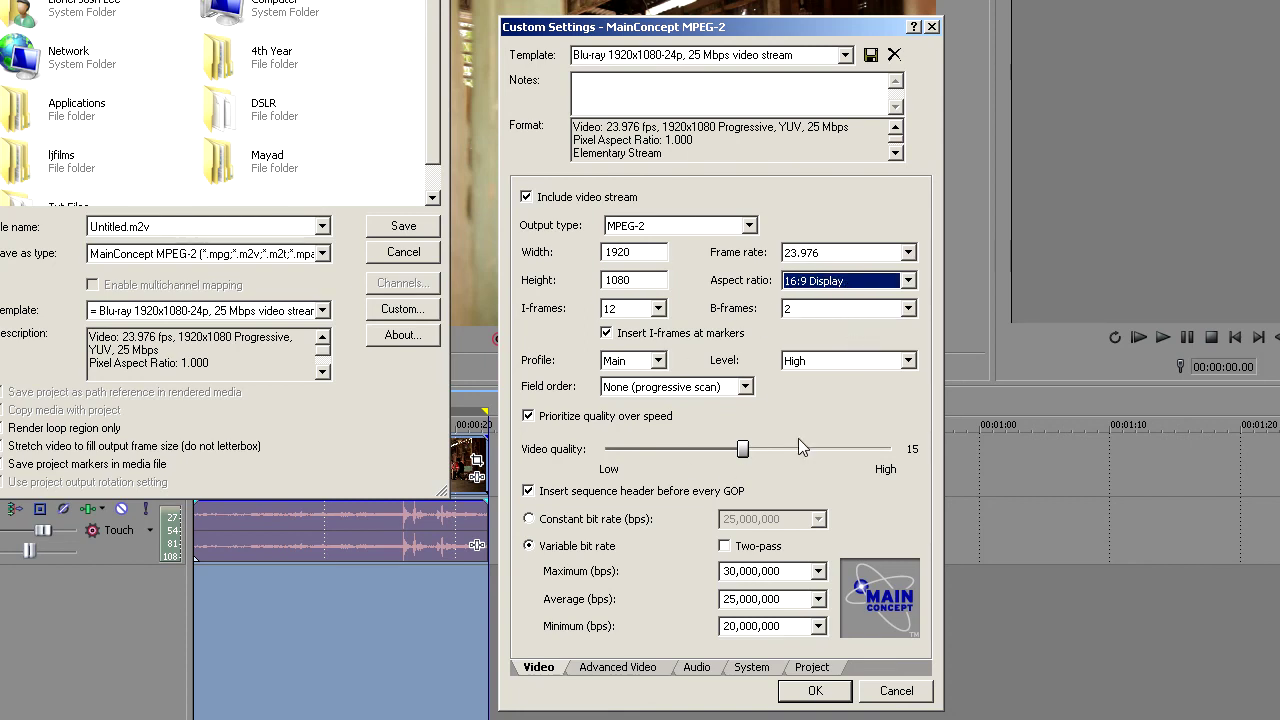
# - Keep Profile Main, Level High, progressive field order; set quality 31 and enable two-pass
pyautogui.click(638, 362)
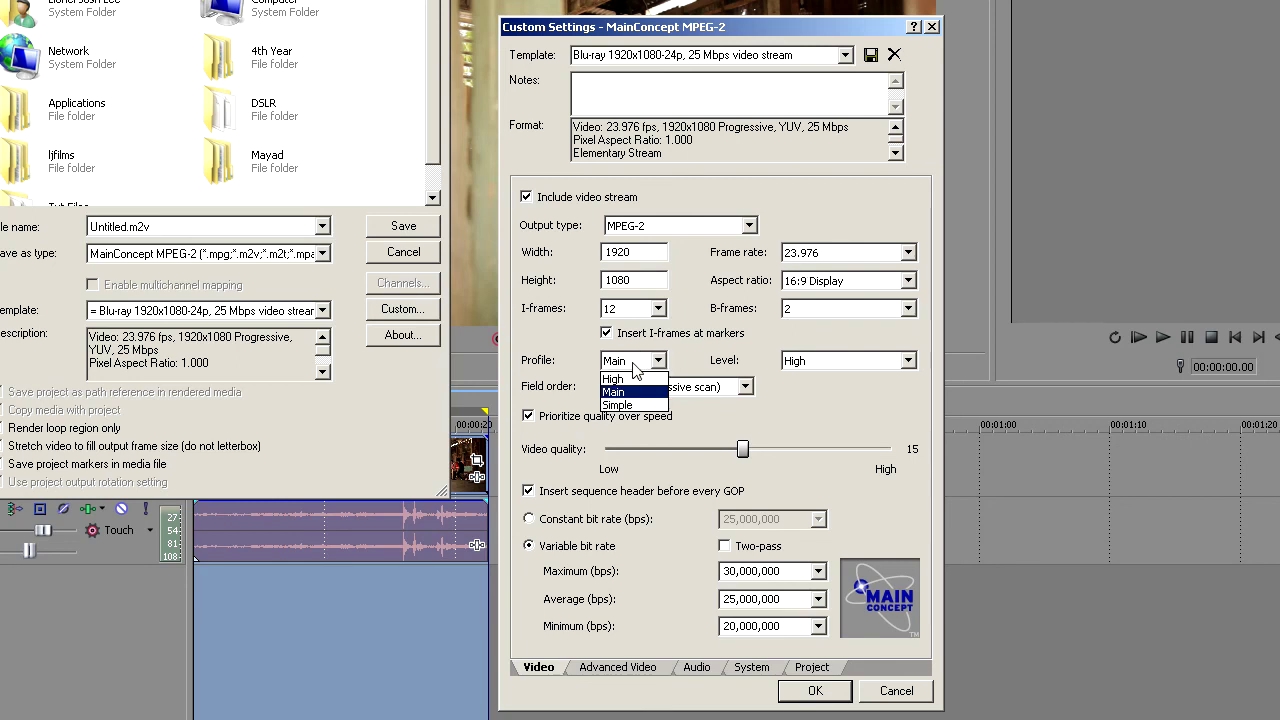
pyautogui.click(628, 392)
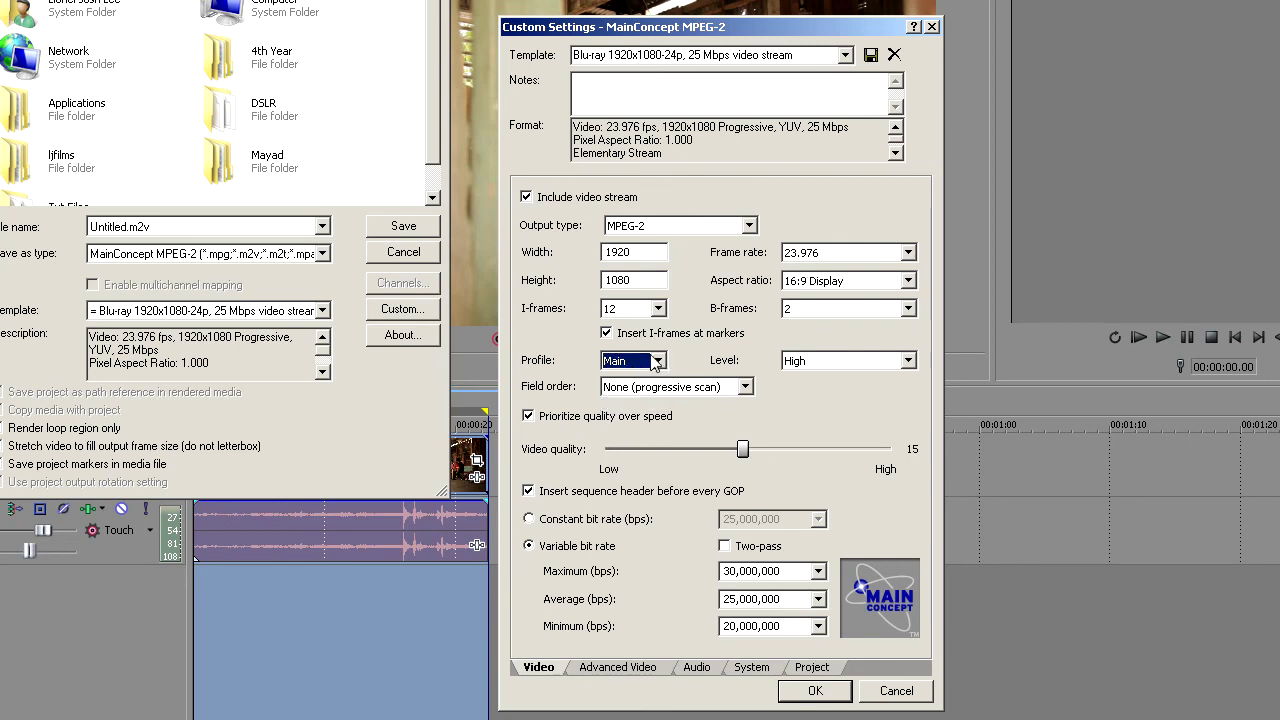
pyautogui.click(826, 364)
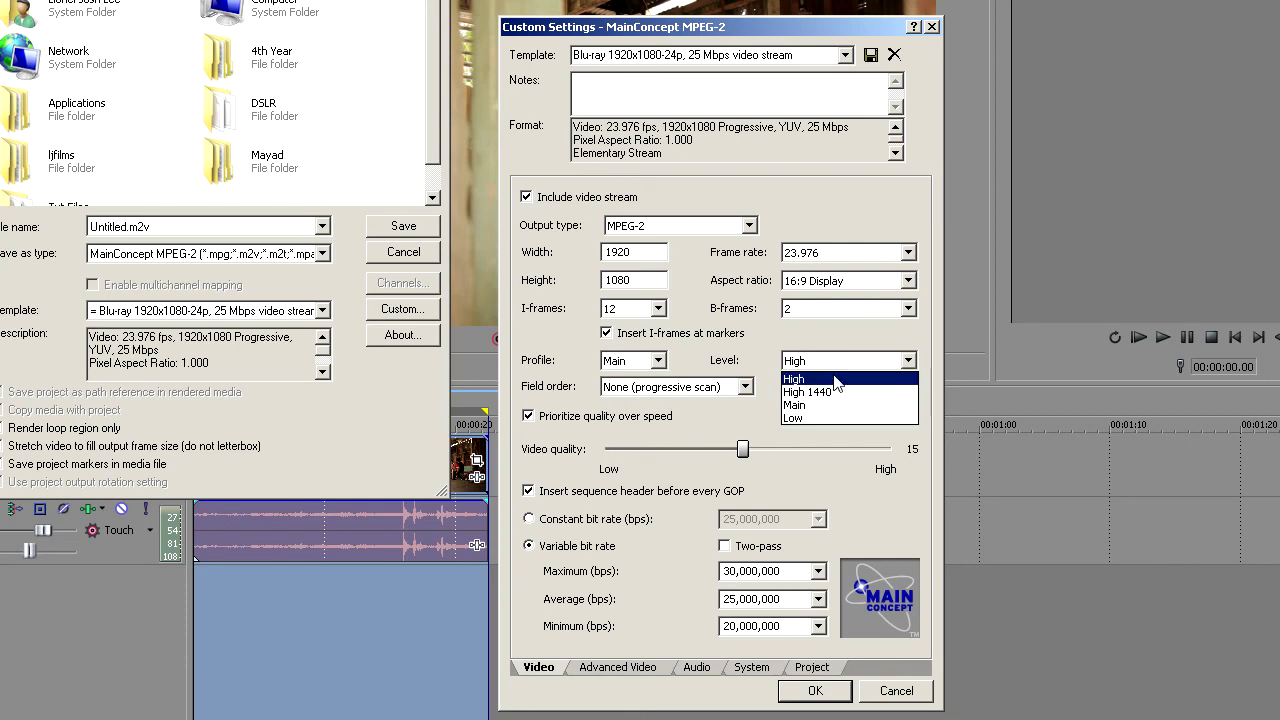
pyautogui.click(837, 377)
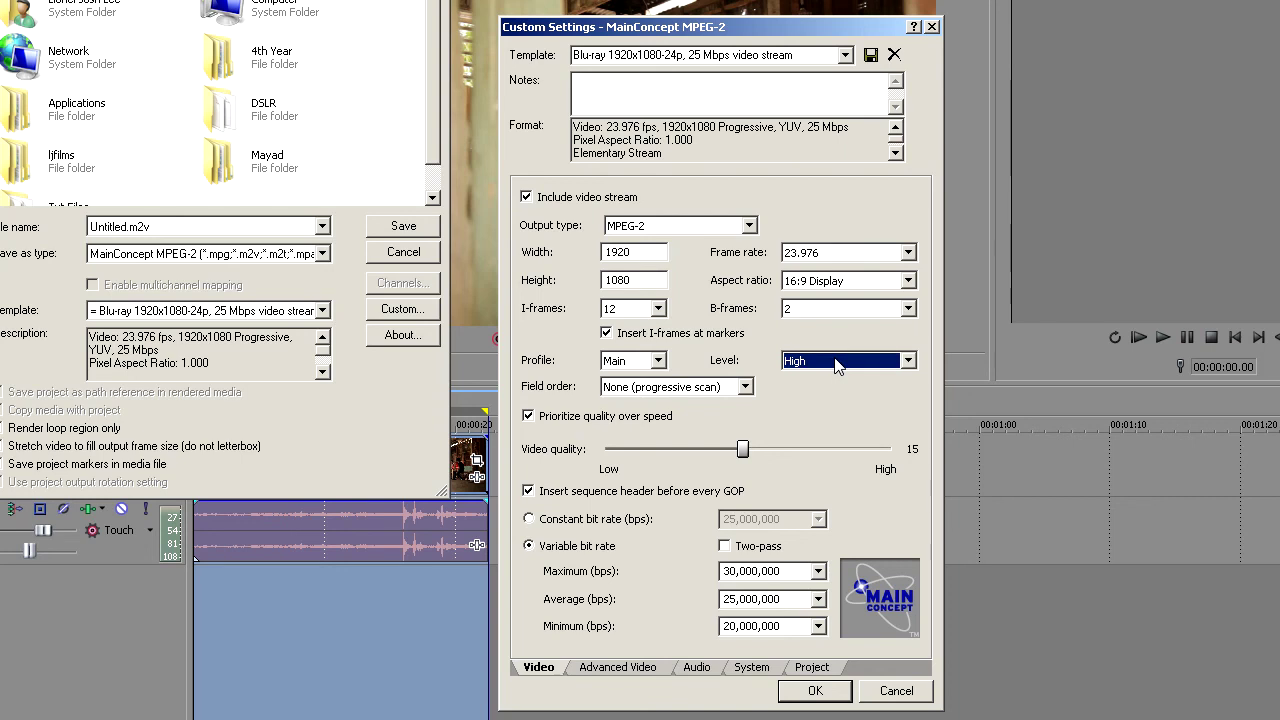
pyautogui.click(746, 386)
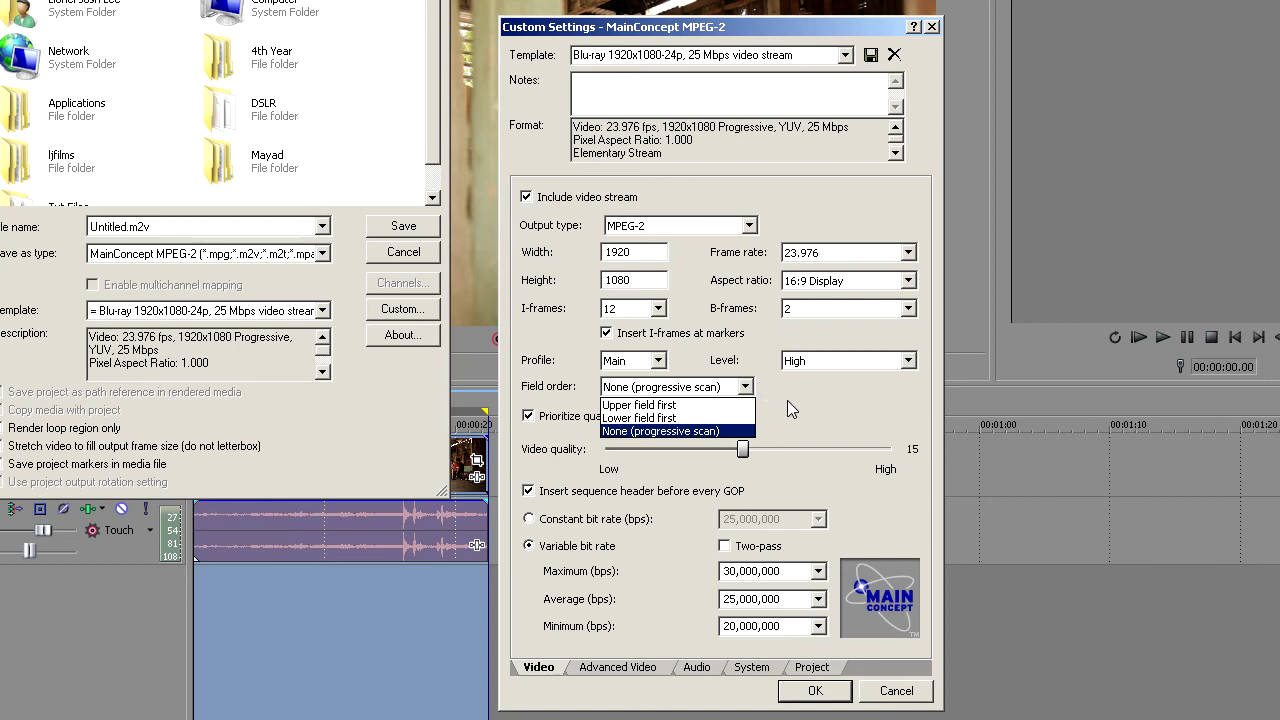
pyautogui.click(737, 390)
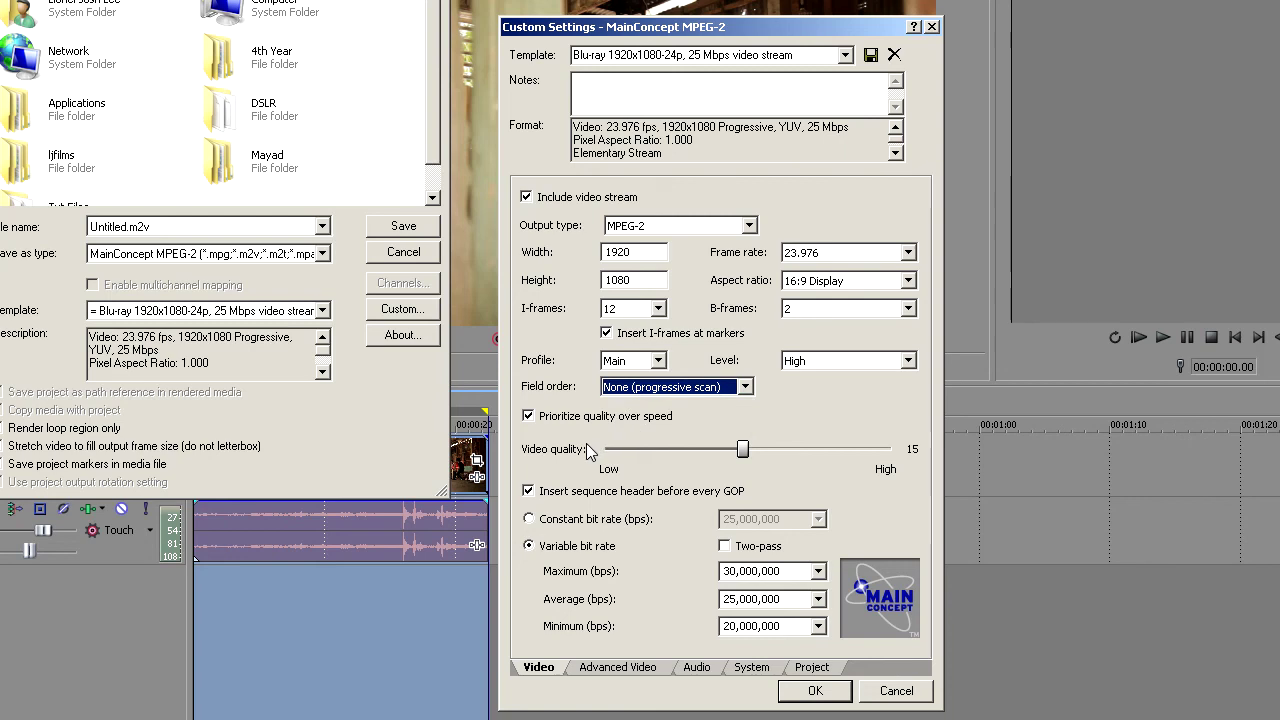
pyautogui.moveTo(742, 449); pyautogui.dragTo(1255, 558)
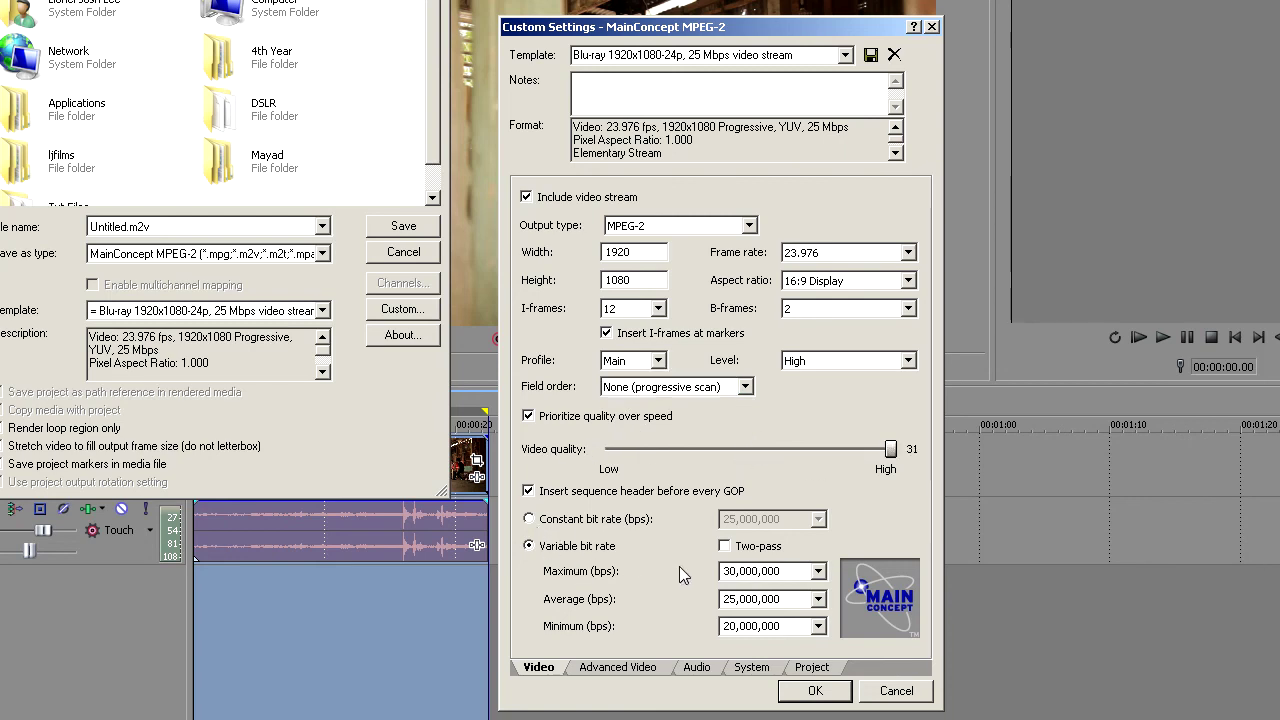
pyautogui.click(724, 546)
# - Switch the video to a constant bit rate, keeping it at 25,000,000 bps
pyautogui.moveTo(590, 30); pyautogui.dragTo(584, 8)
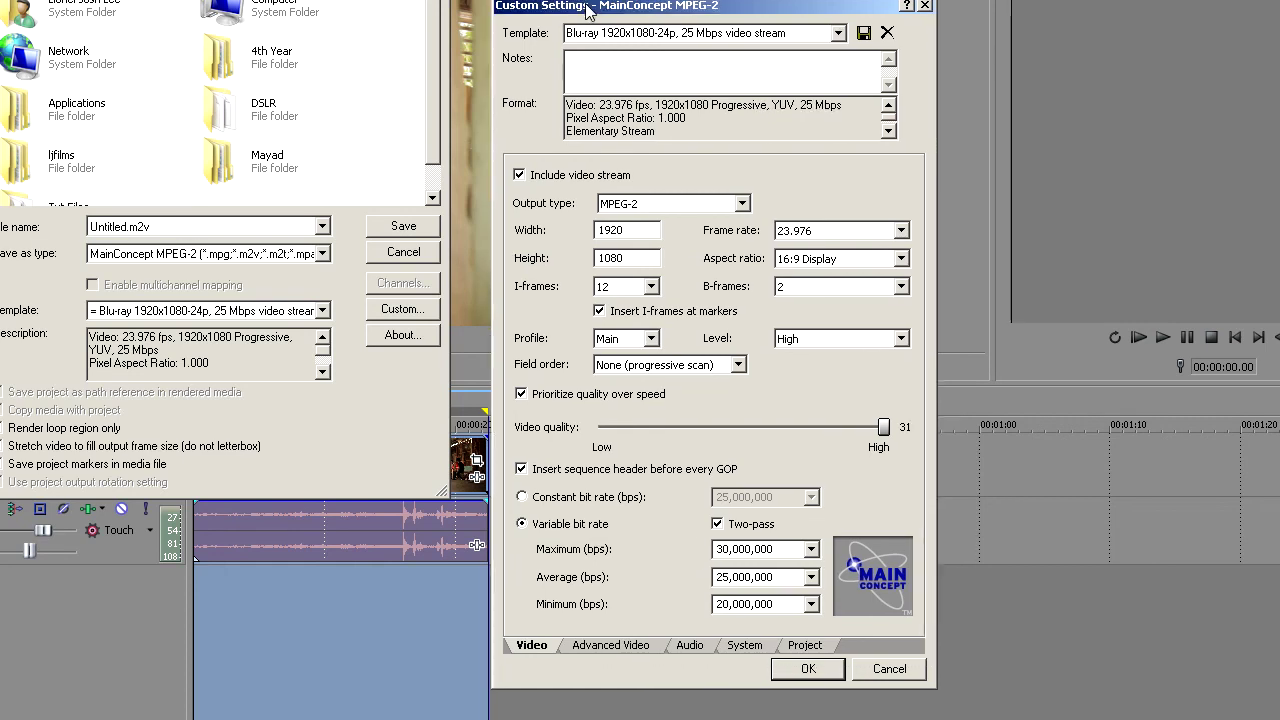
pyautogui.click(521, 497)
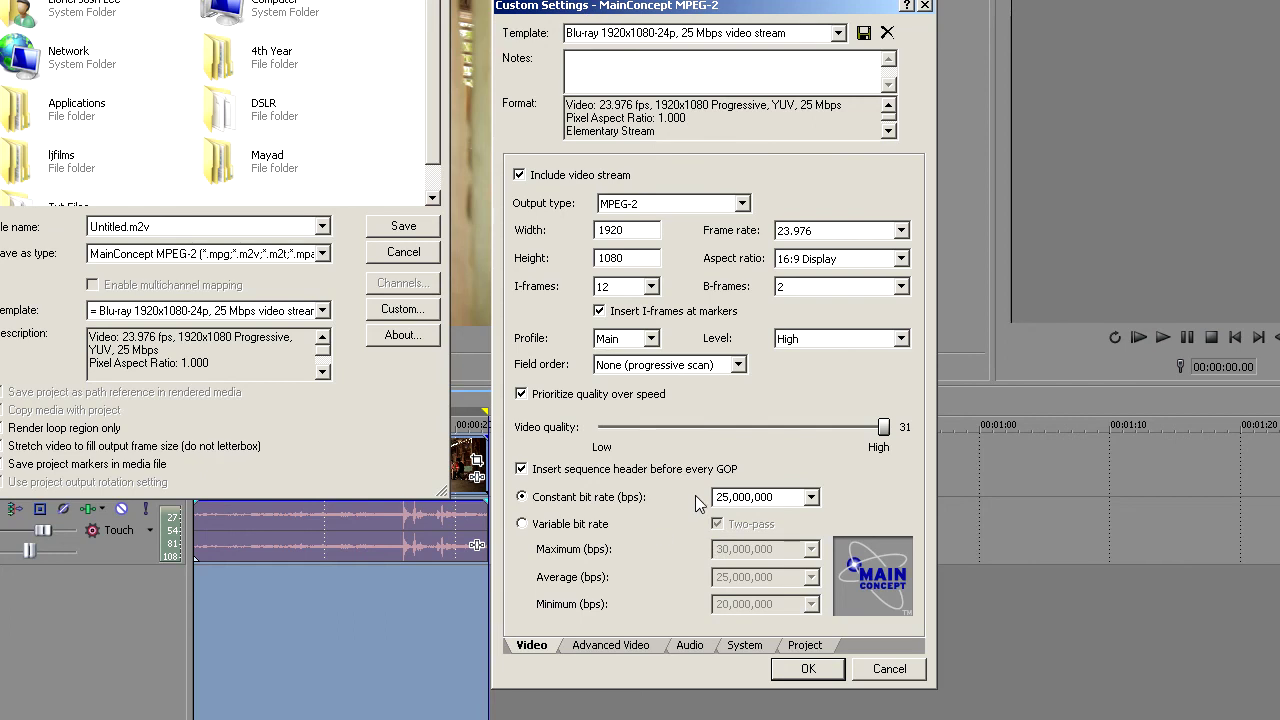
pyautogui.press('Tab')
pyautogui.click(521, 524)
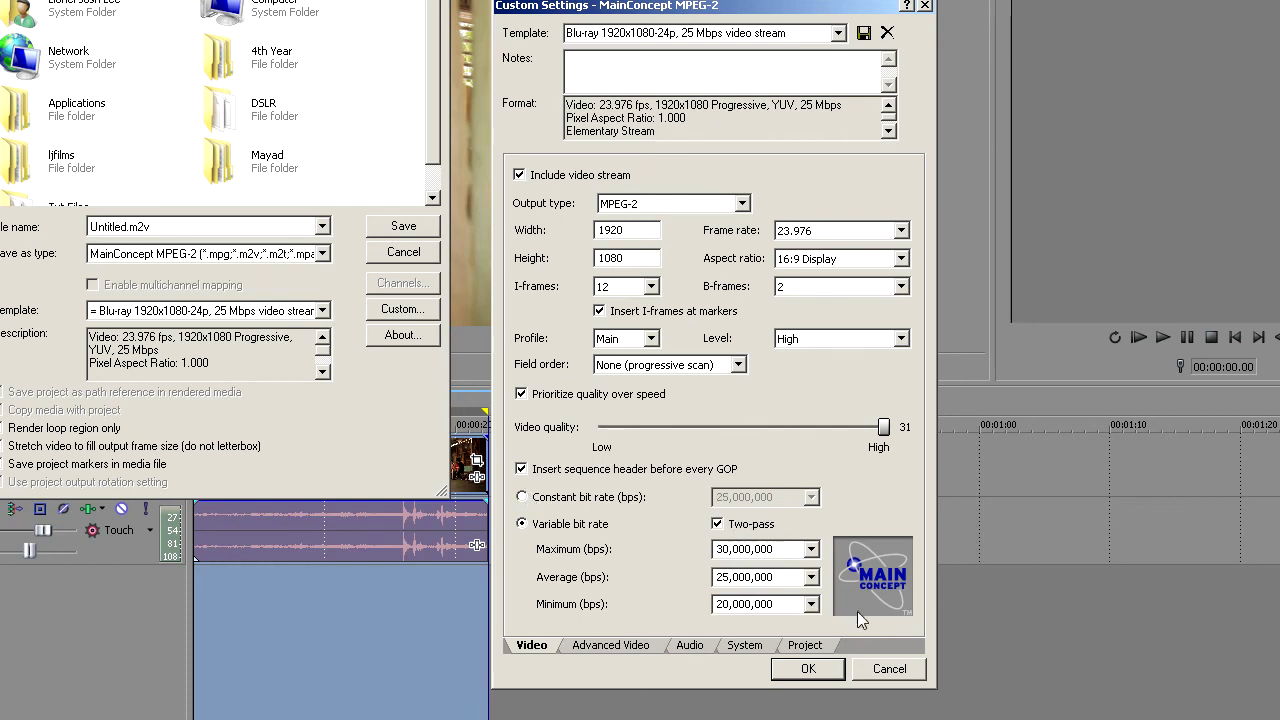
pyautogui.press('Tab')
pyautogui.press('Tab')
pyautogui.click(522, 497)
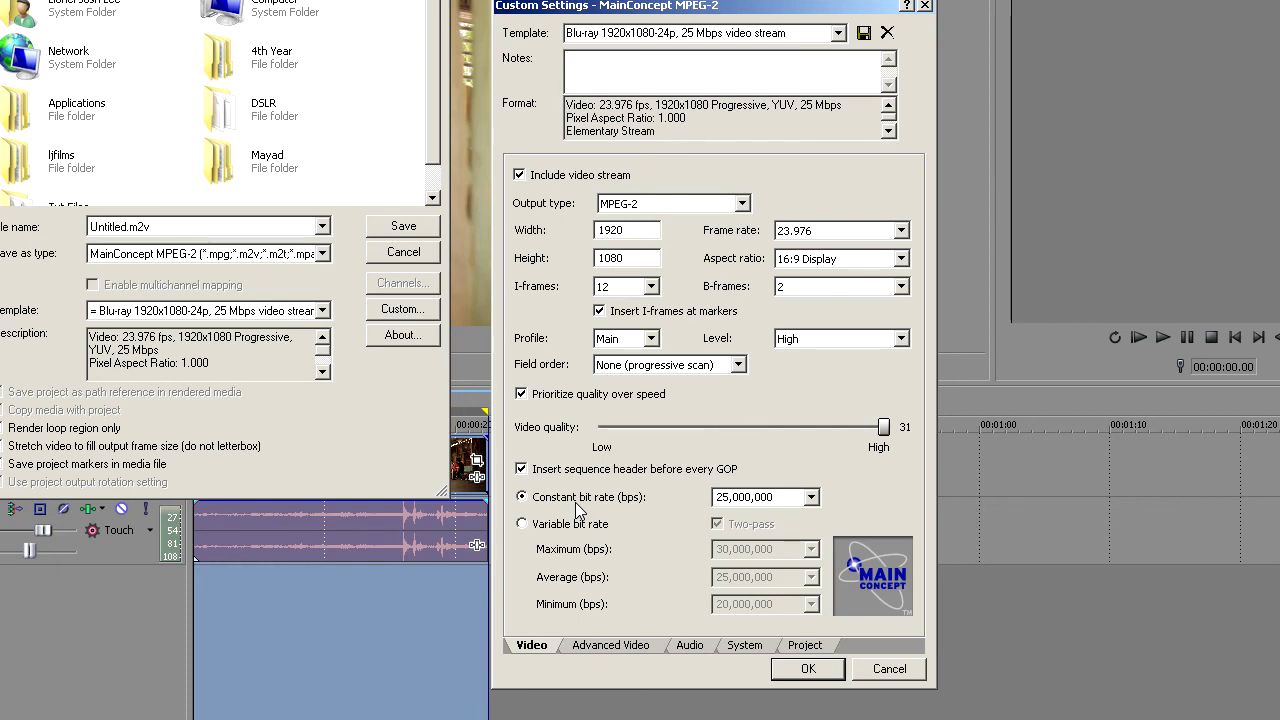
pyautogui.click(800, 497)
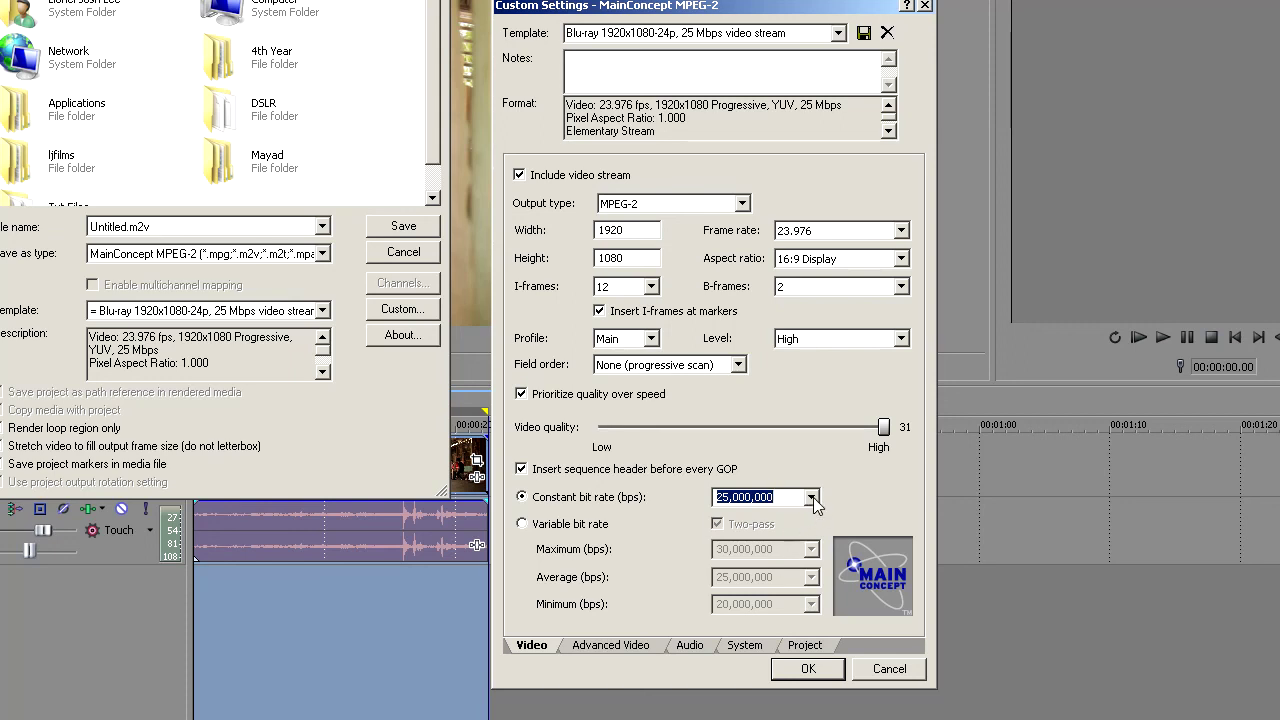
pyautogui.click(811, 497)
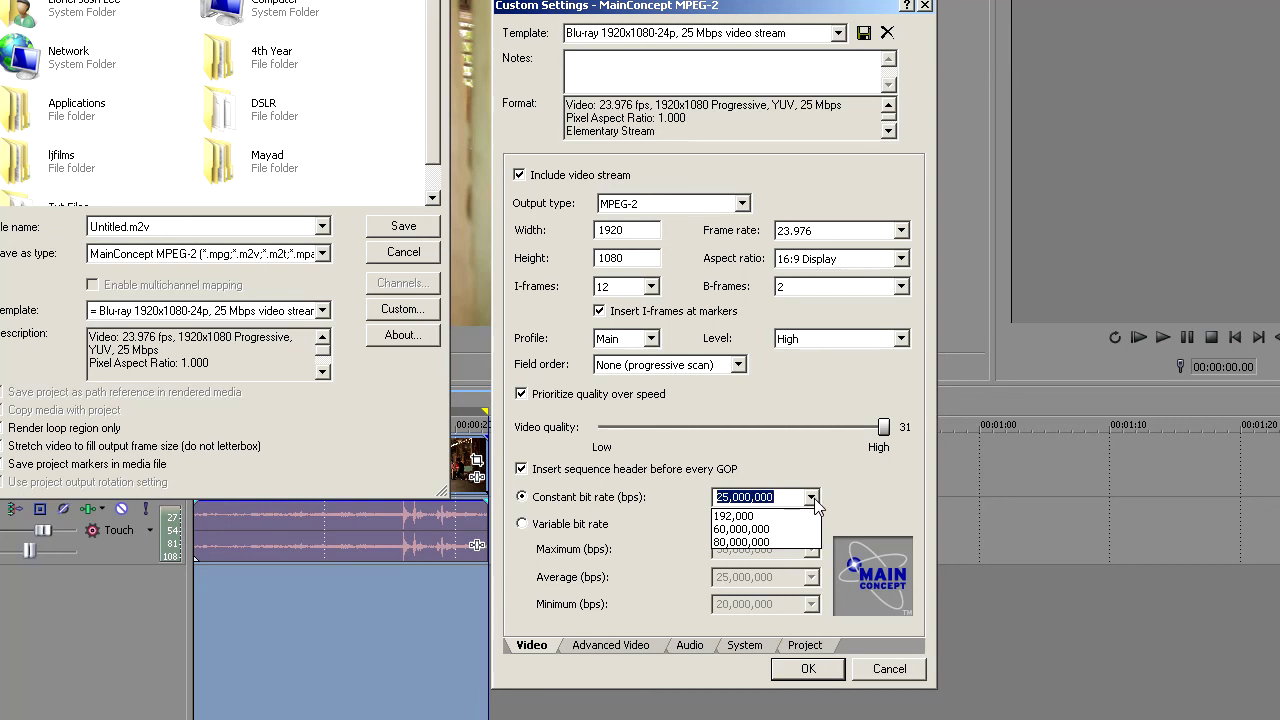
pyautogui.click(814, 498)
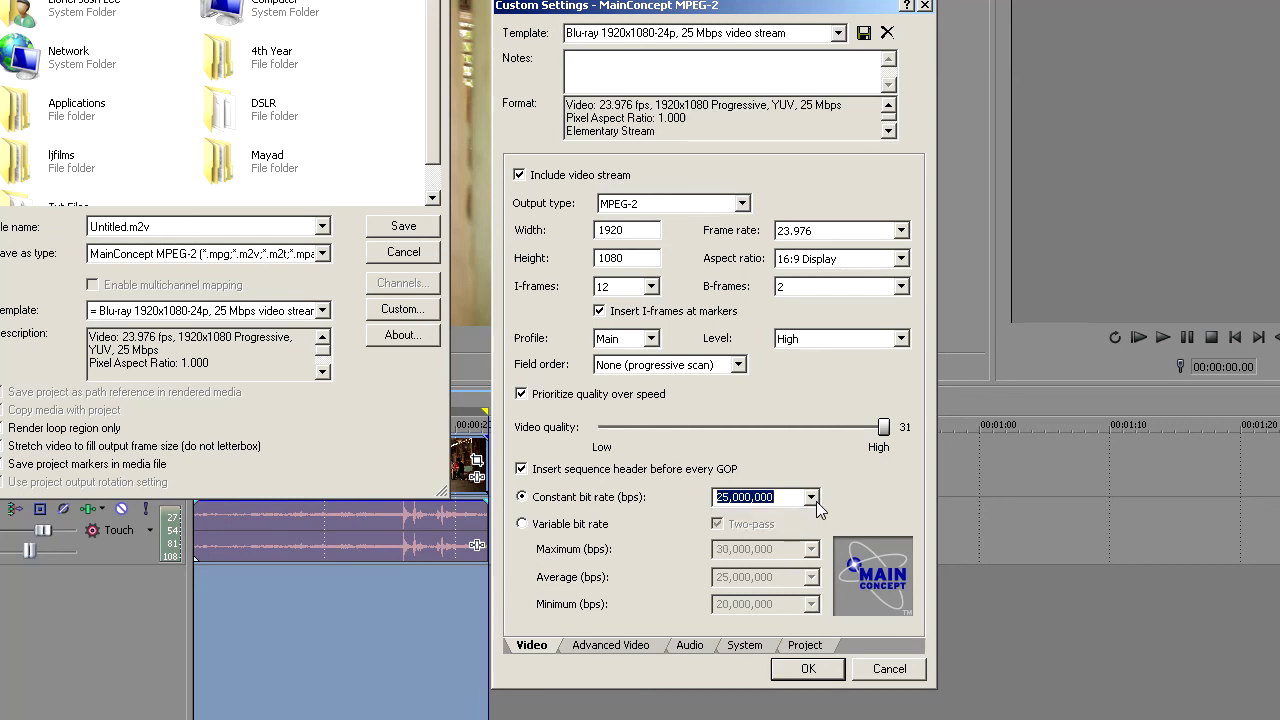
# - Set the DC coefficient precision to 10 Bit on the Advanced Video tab
pyautogui.click(583, 650)
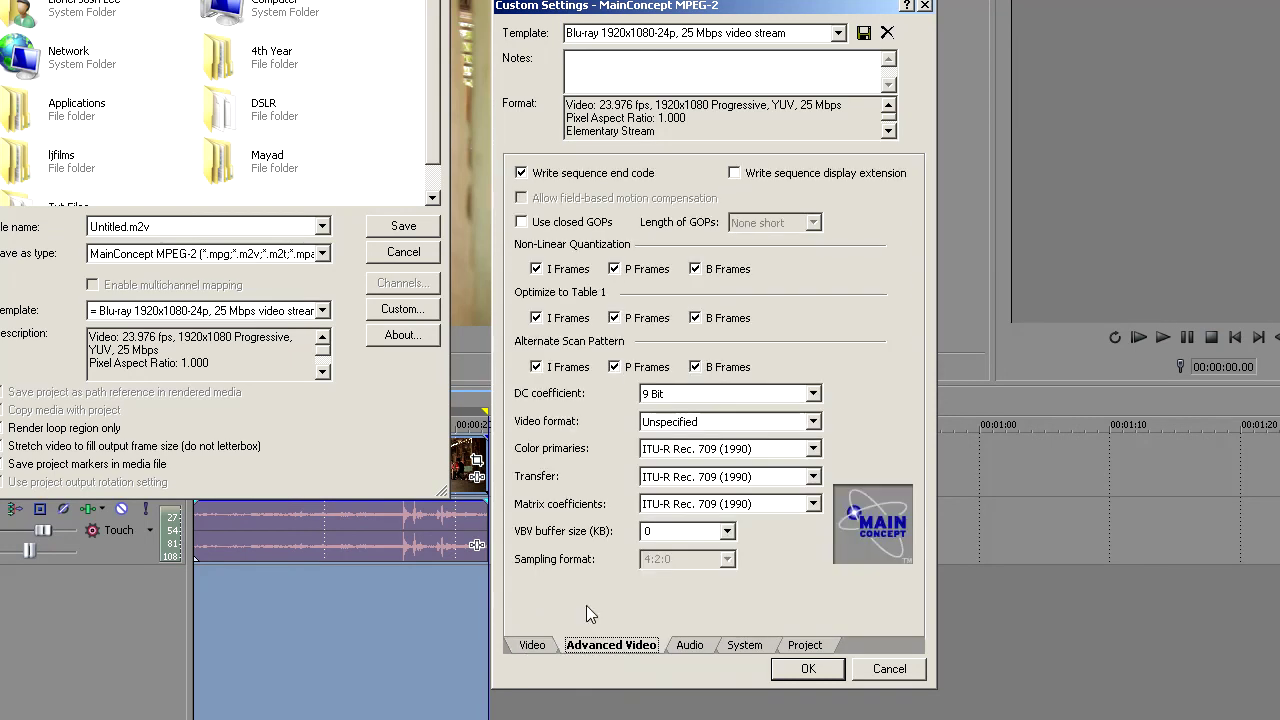
pyautogui.click(720, 396)
pyautogui.click(693, 437)
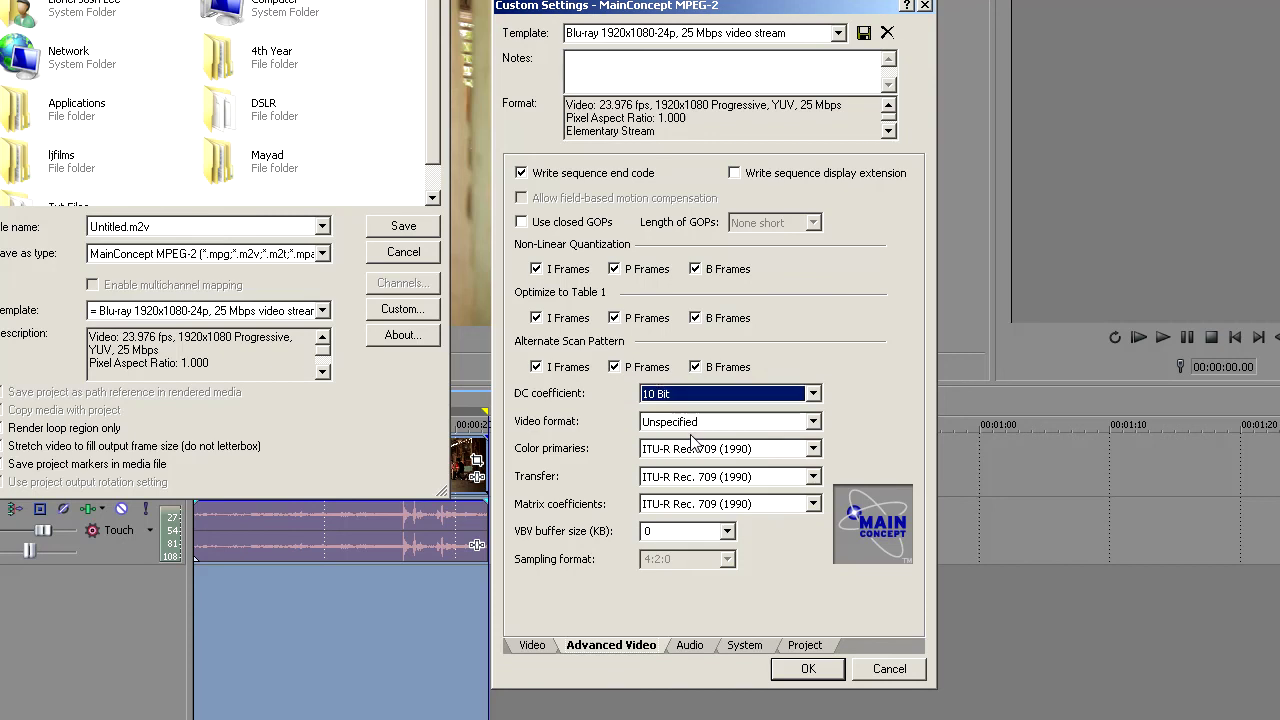
# - Include a stereo audio stream at 384 kbps and 48,000 Hz
pyautogui.click(690, 645)
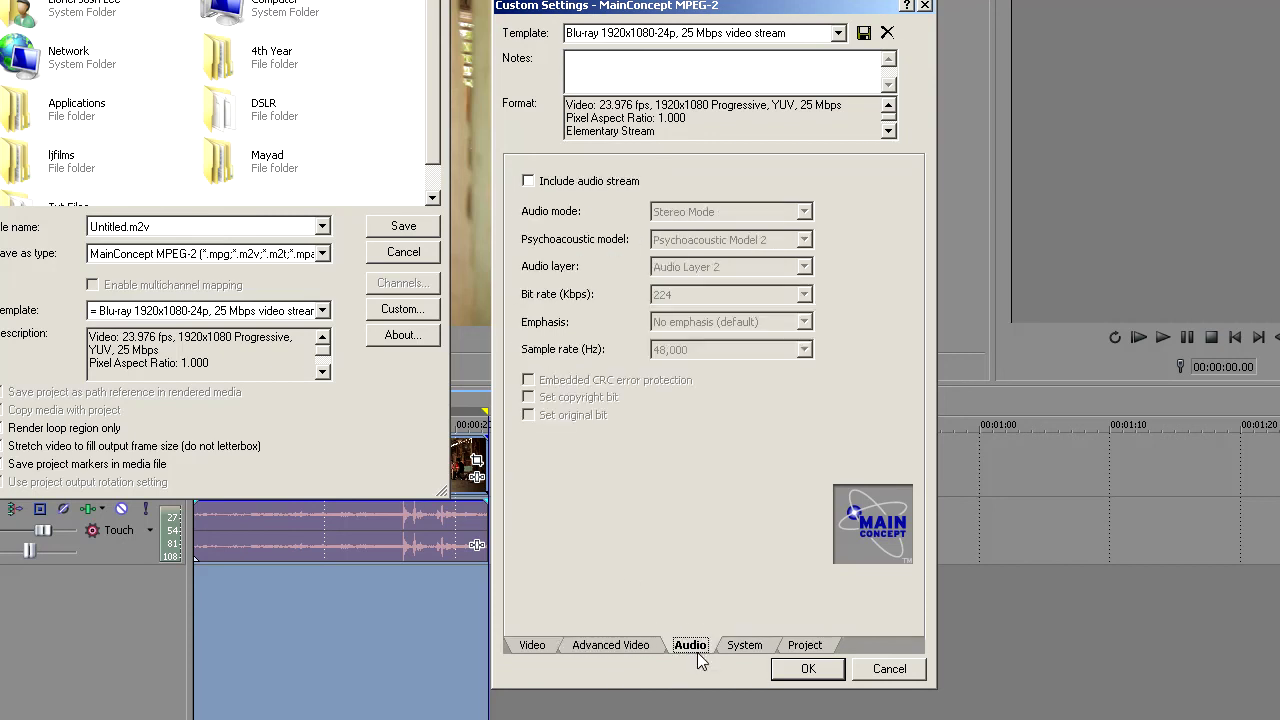
pyautogui.click(555, 186)
pyautogui.click(690, 212)
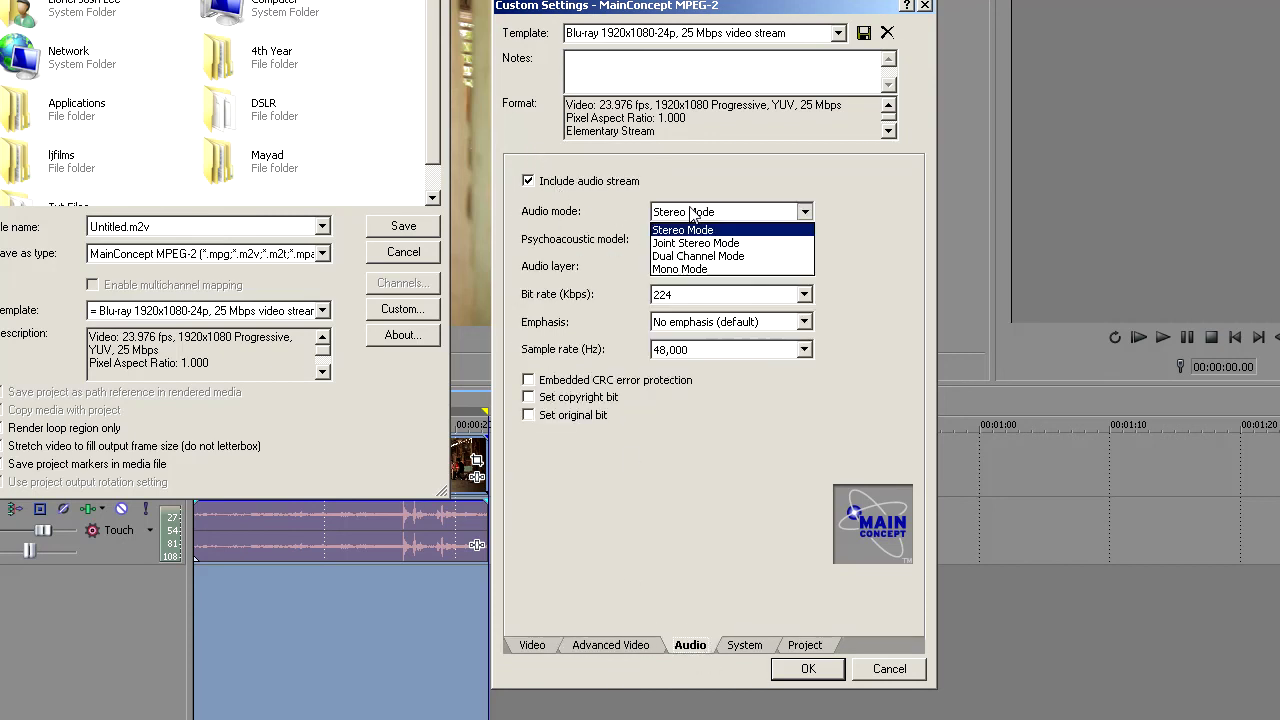
pyautogui.click(690, 213)
pyautogui.click(700, 218)
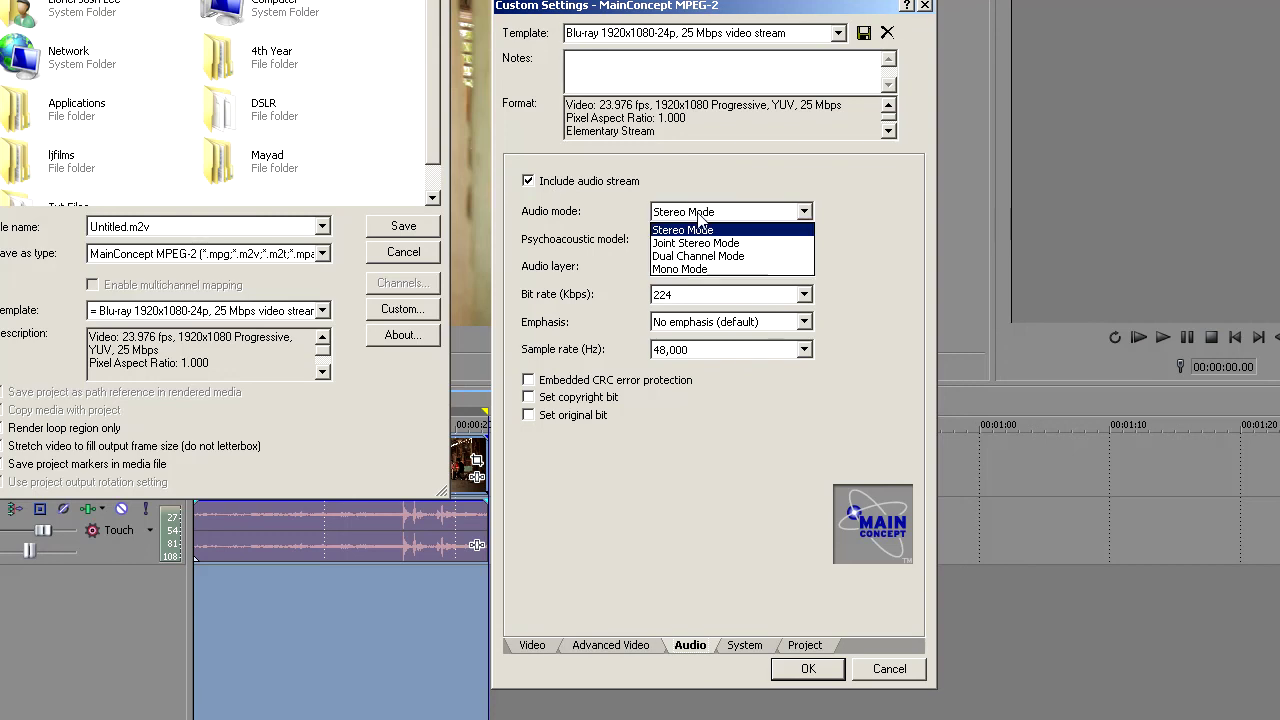
pyautogui.click(700, 220)
pyautogui.click(706, 298)
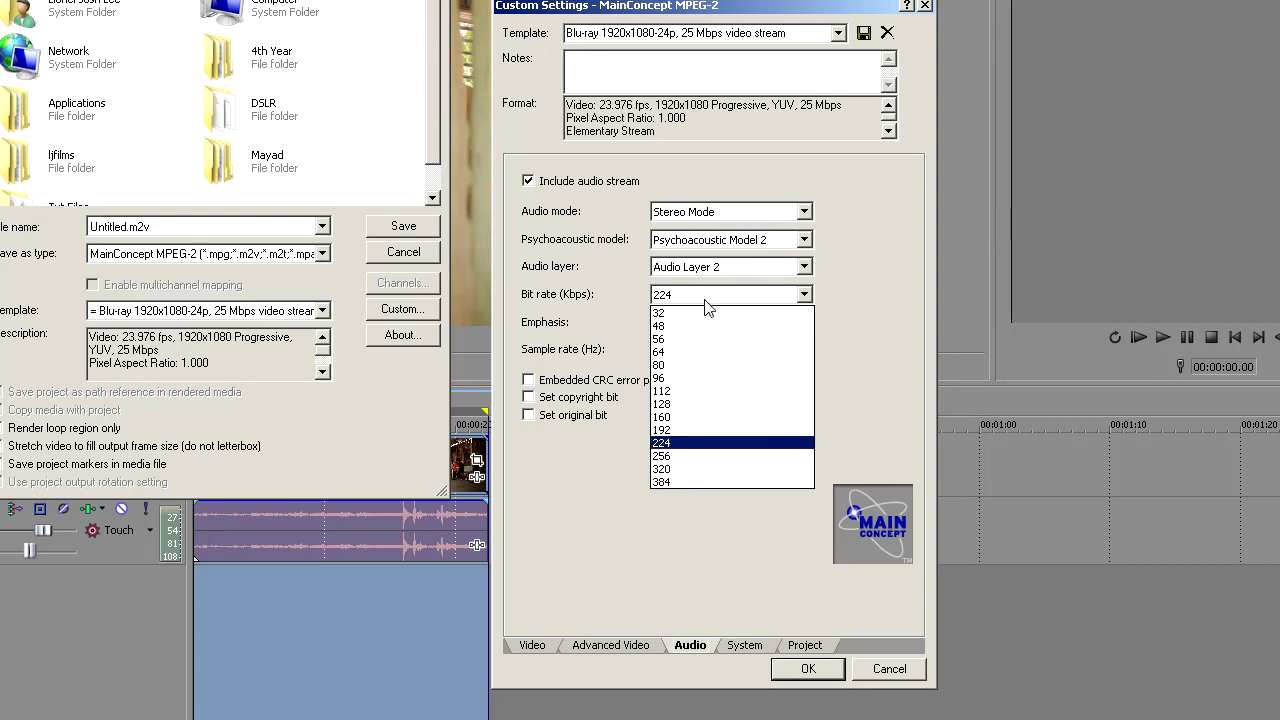
pyautogui.click(656, 481)
pyautogui.click(700, 350)
pyautogui.click(702, 352)
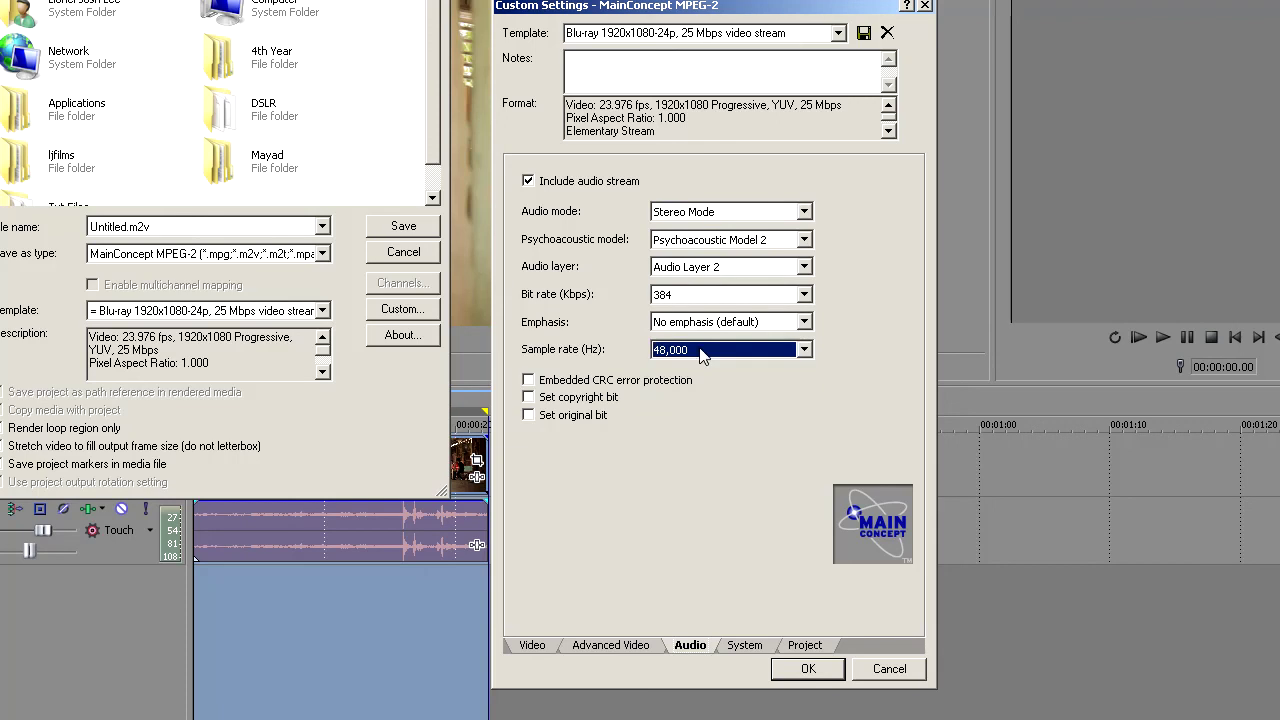
# - Turn off separate elementary streams and set the stream type to Program
pyautogui.click(740, 642)
pyautogui.click(556, 175)
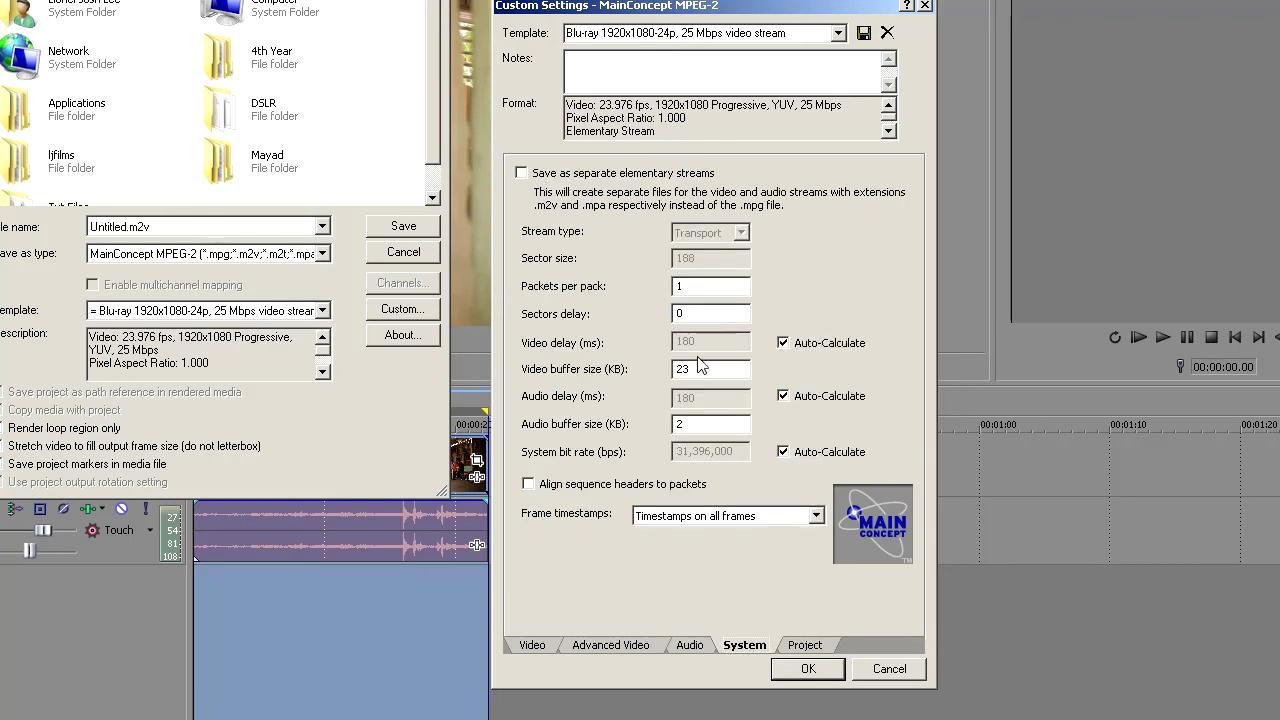
pyautogui.click(690, 644)
pyautogui.click(745, 644)
pyautogui.click(714, 232)
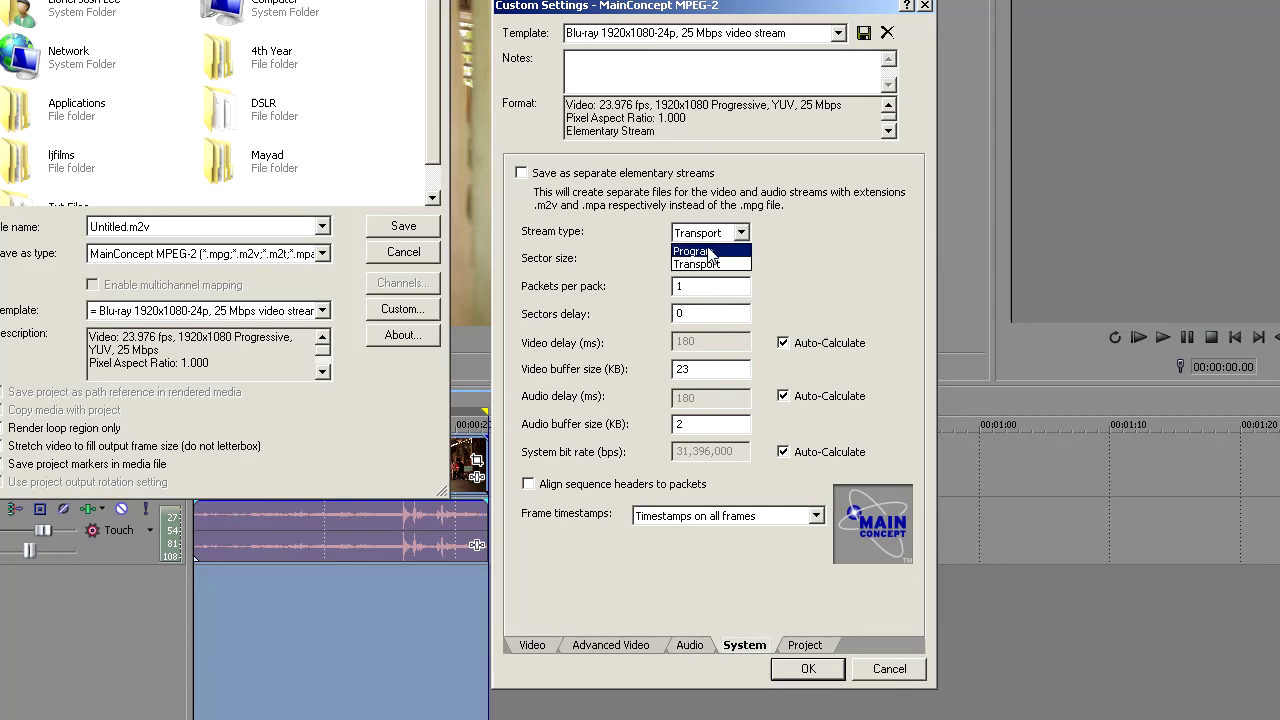
pyautogui.click(700, 251)
# - Set video rendering quality to Best and apply the custom settings
pyautogui.click(800, 650)
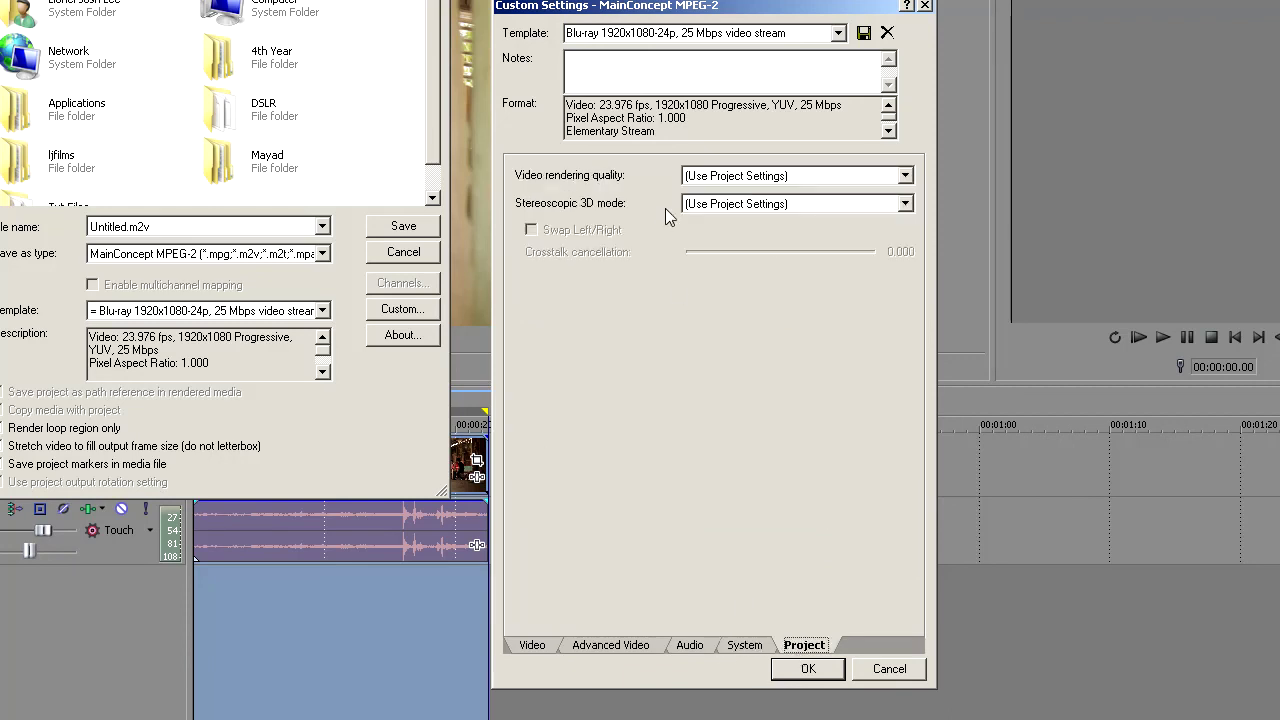
pyautogui.click(710, 176)
pyautogui.click(705, 246)
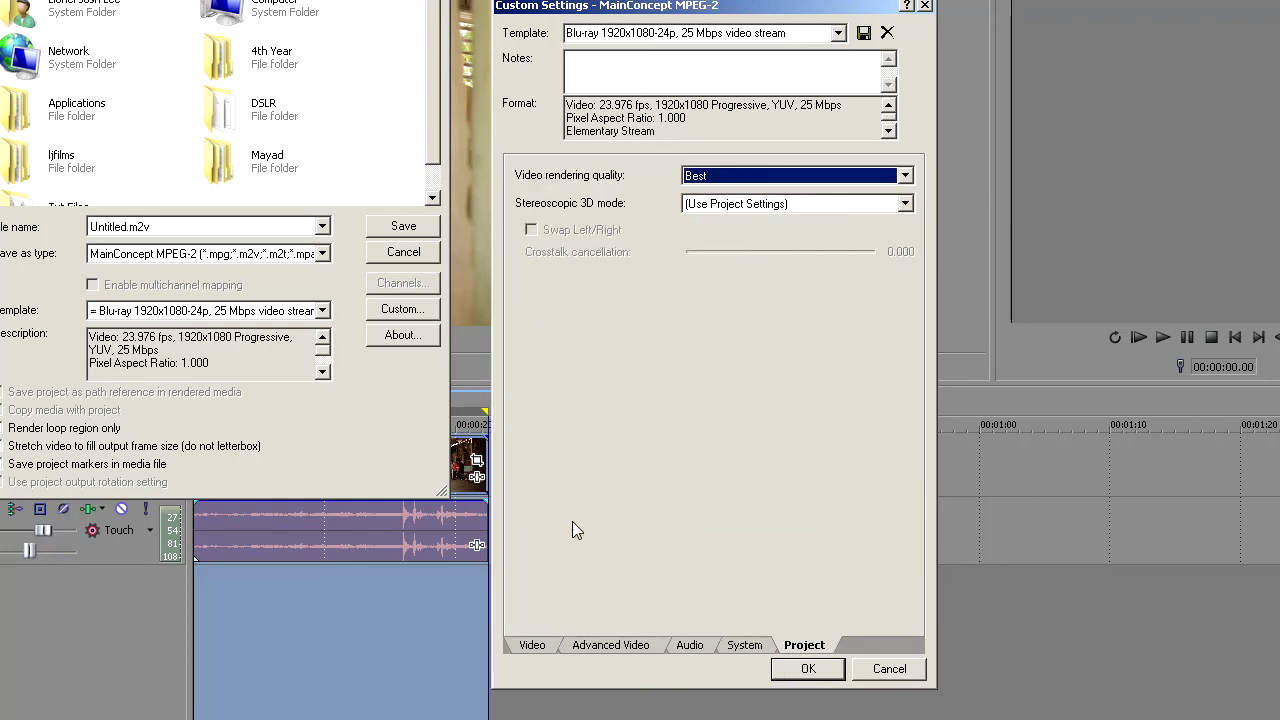
pyautogui.click(810, 672)
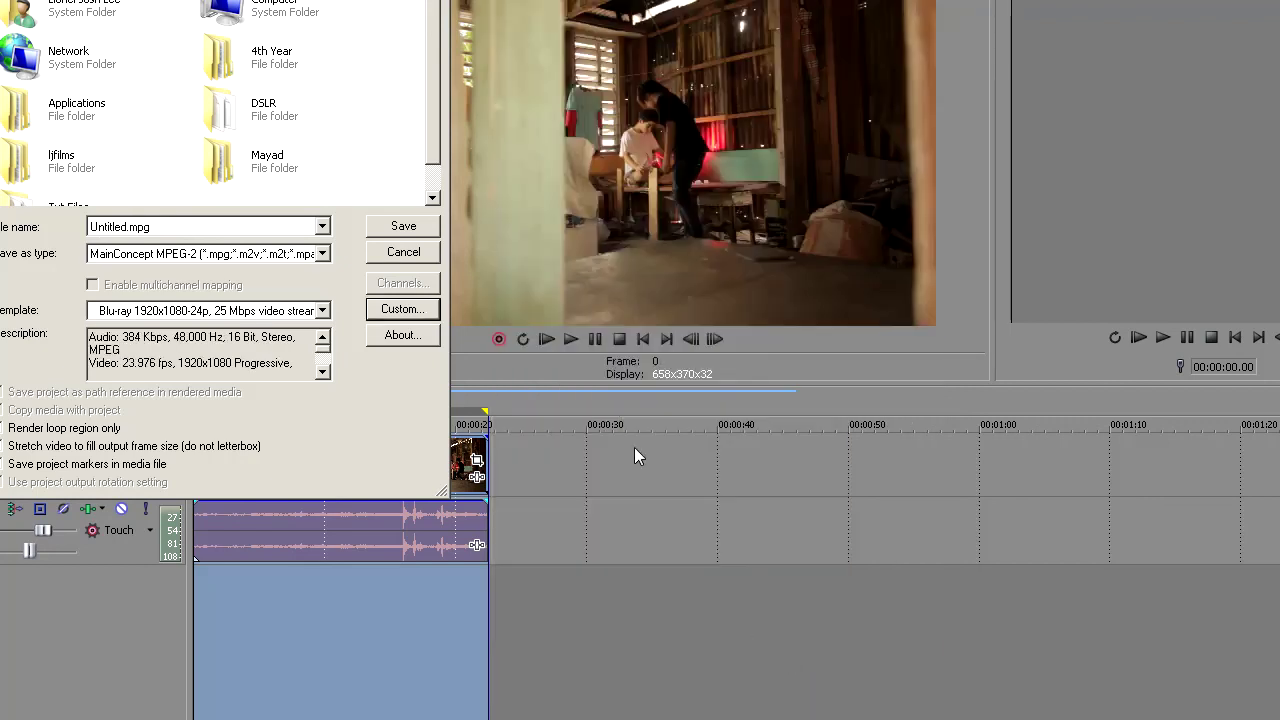
# - Cancel the Render As dialog and return to the main Vegas editing window
pyautogui.click(419, 251)
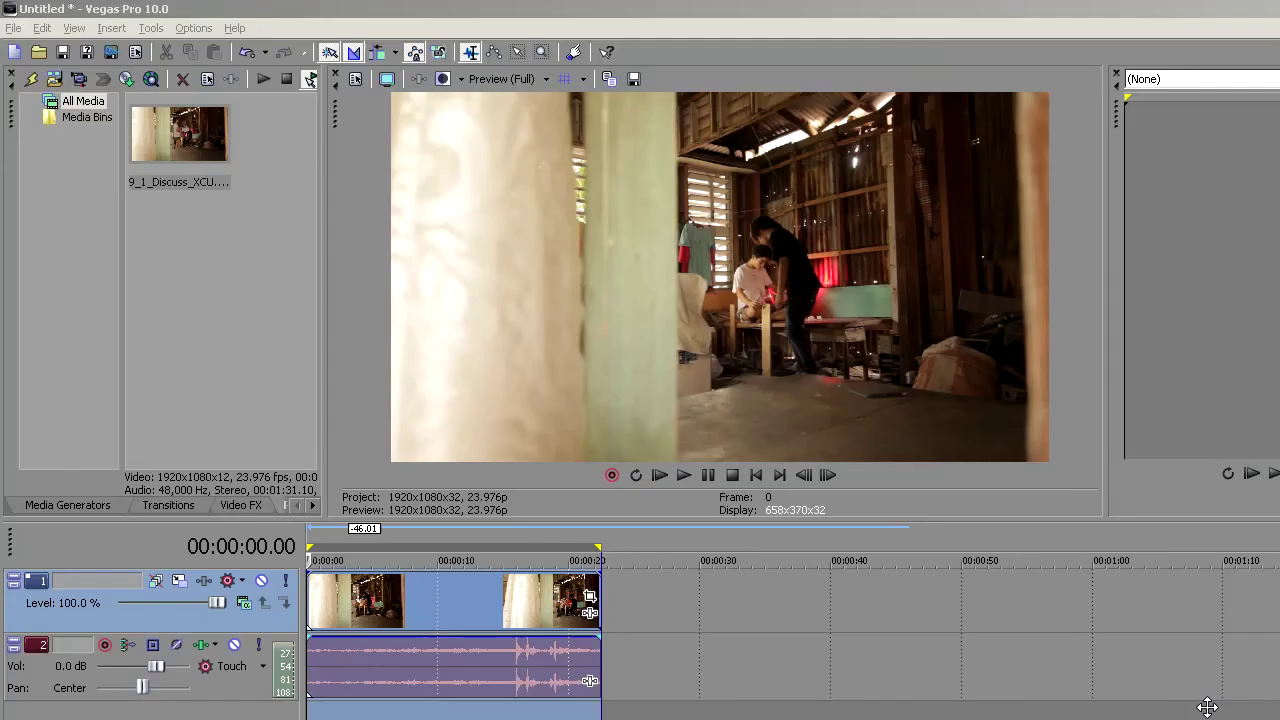
pyautogui.click(531, 12)
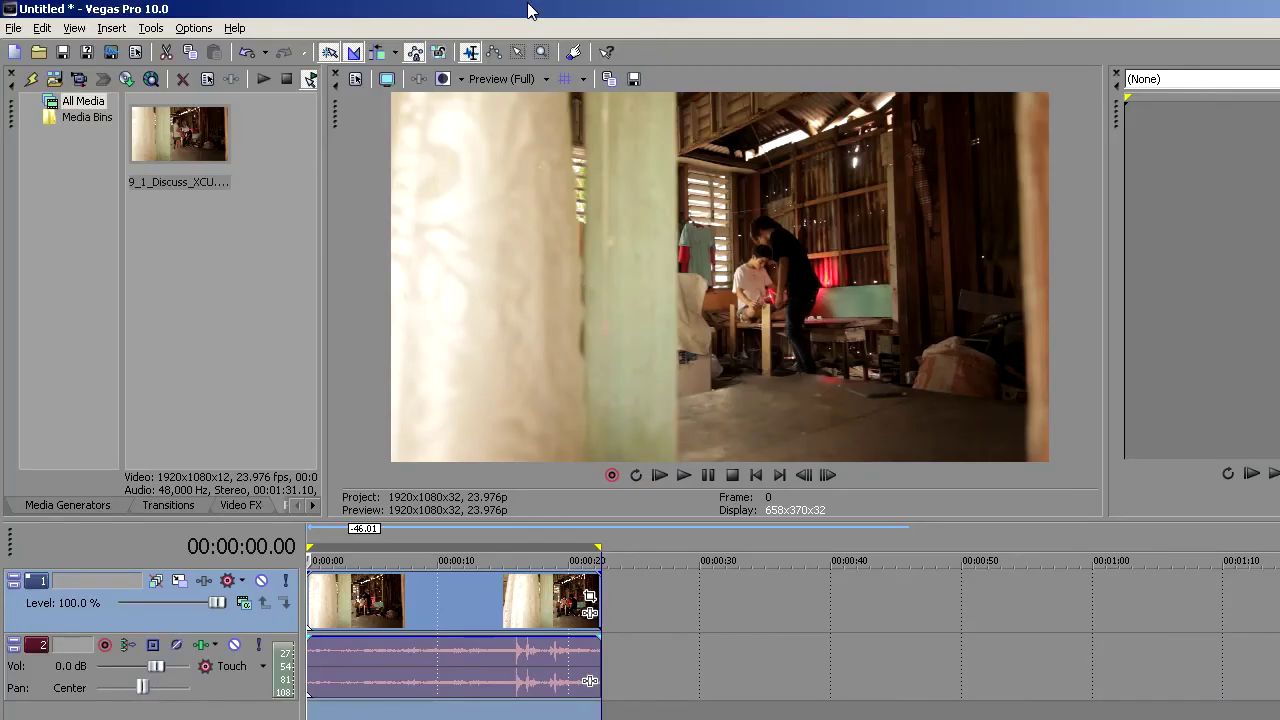